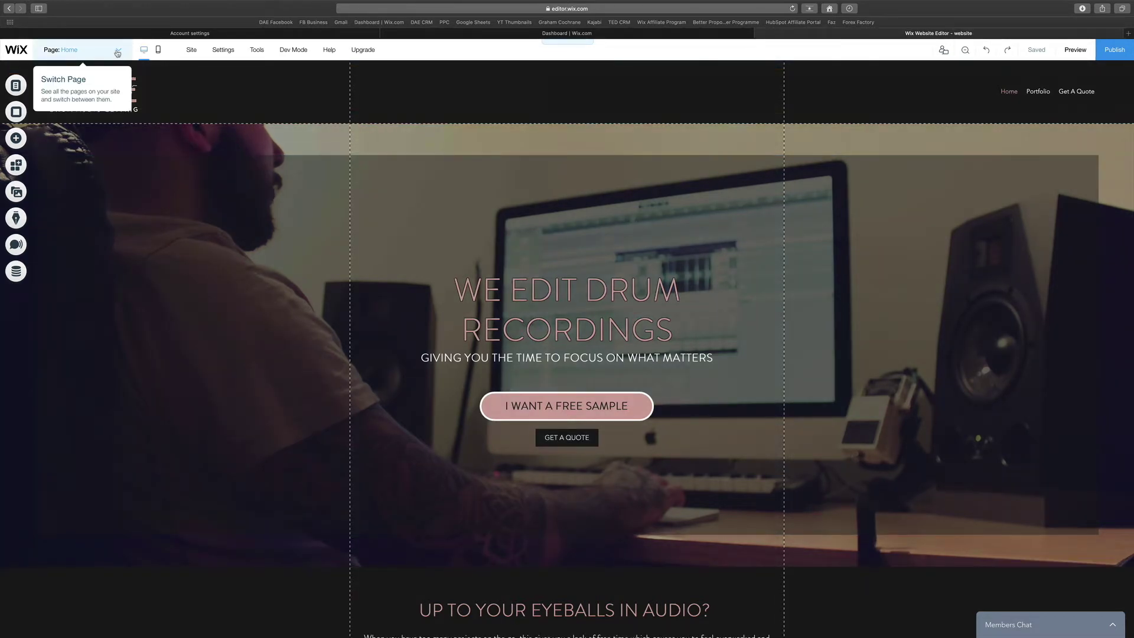
Create a new blank page named 'opt in' through Manage Pages and close the pages panel.
left_click(118, 53)
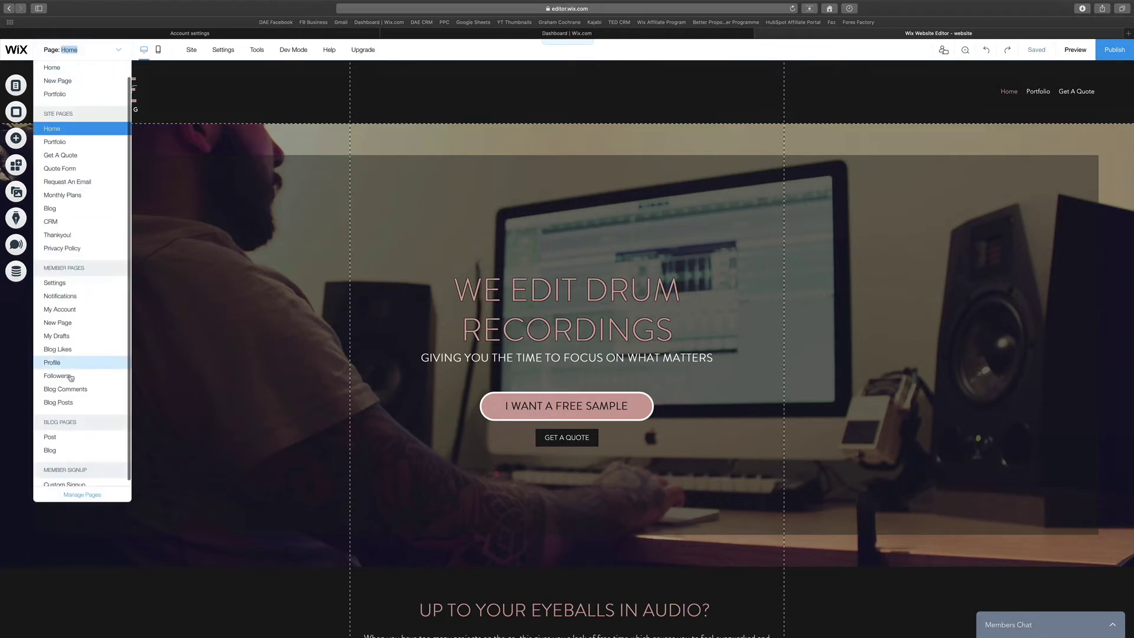
left_click(83, 495)
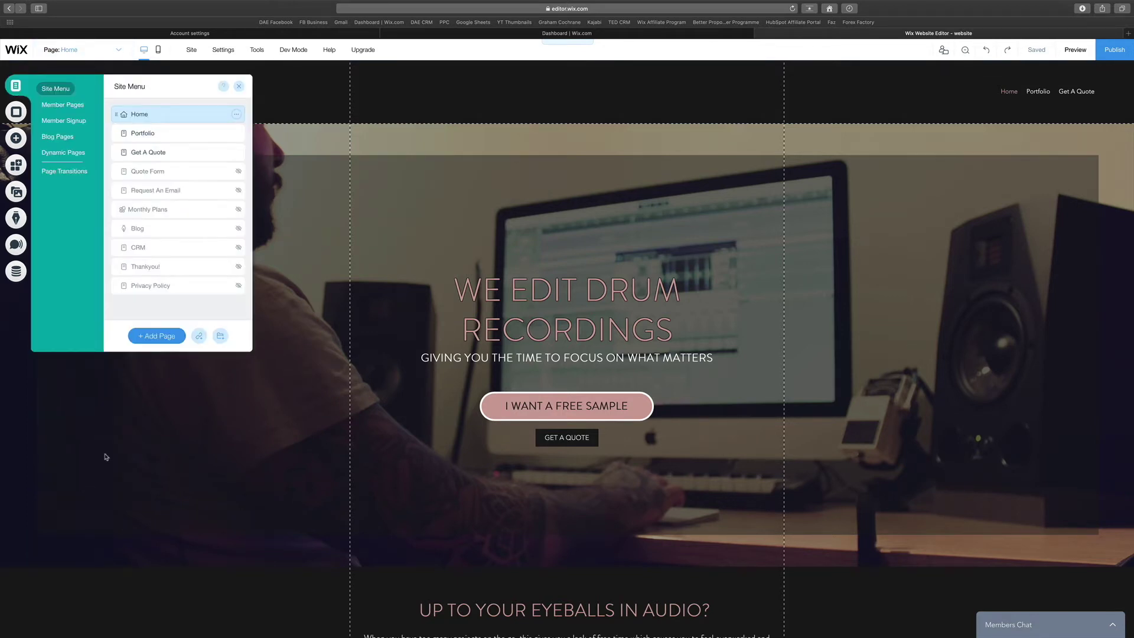
left_click(155, 339)
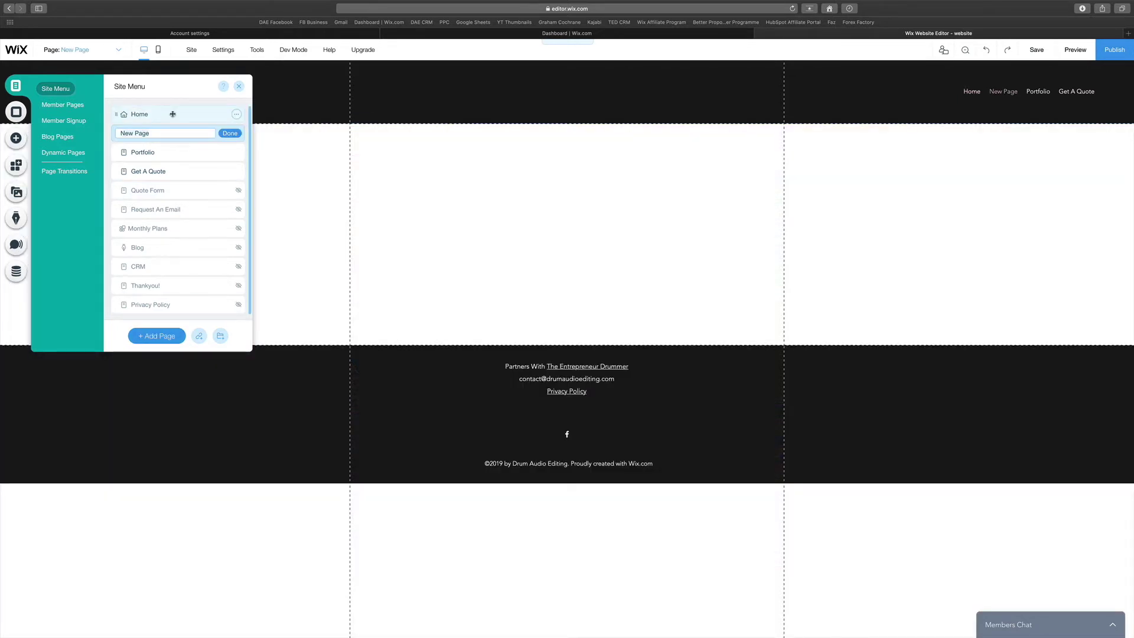
type("opt in")
key("Return")
left_click(236, 134)
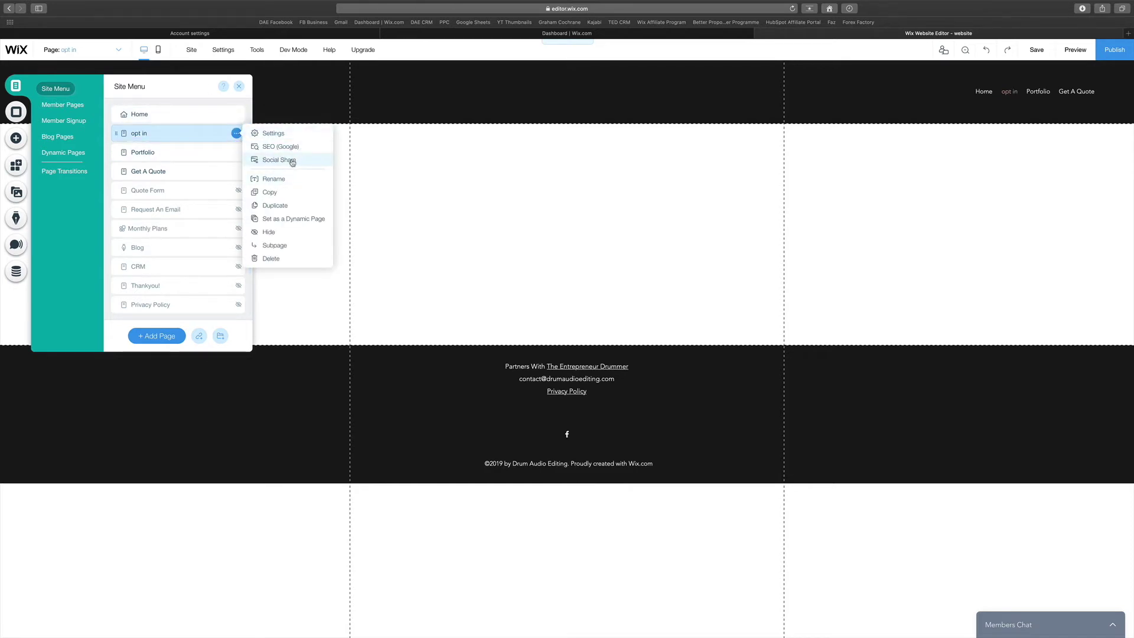
left_click(239, 88)
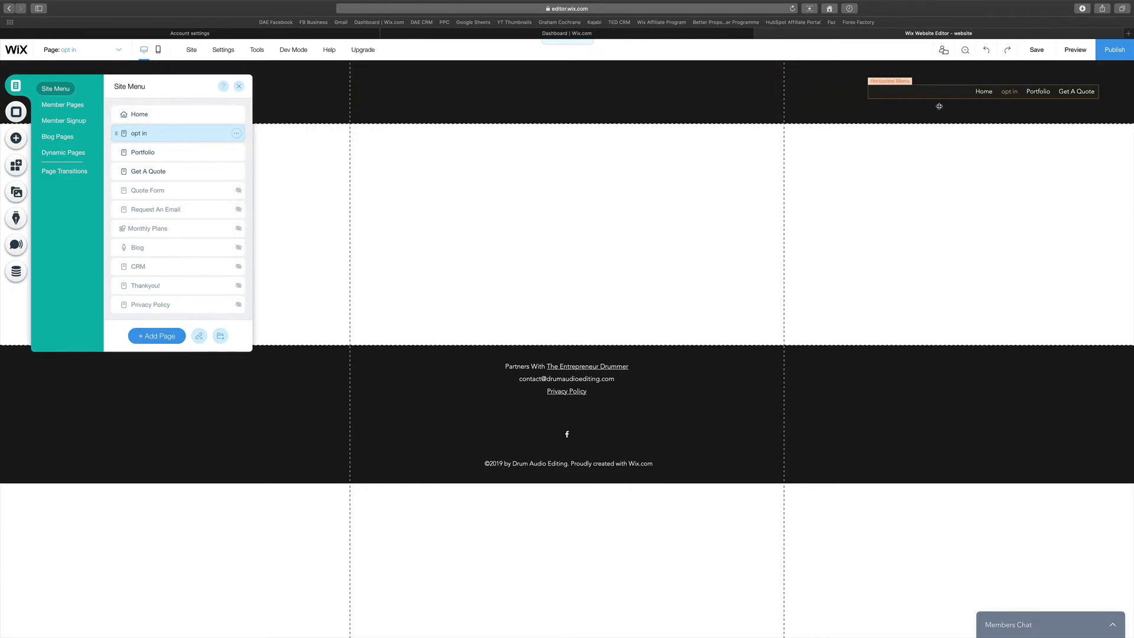
left_click(238, 87)
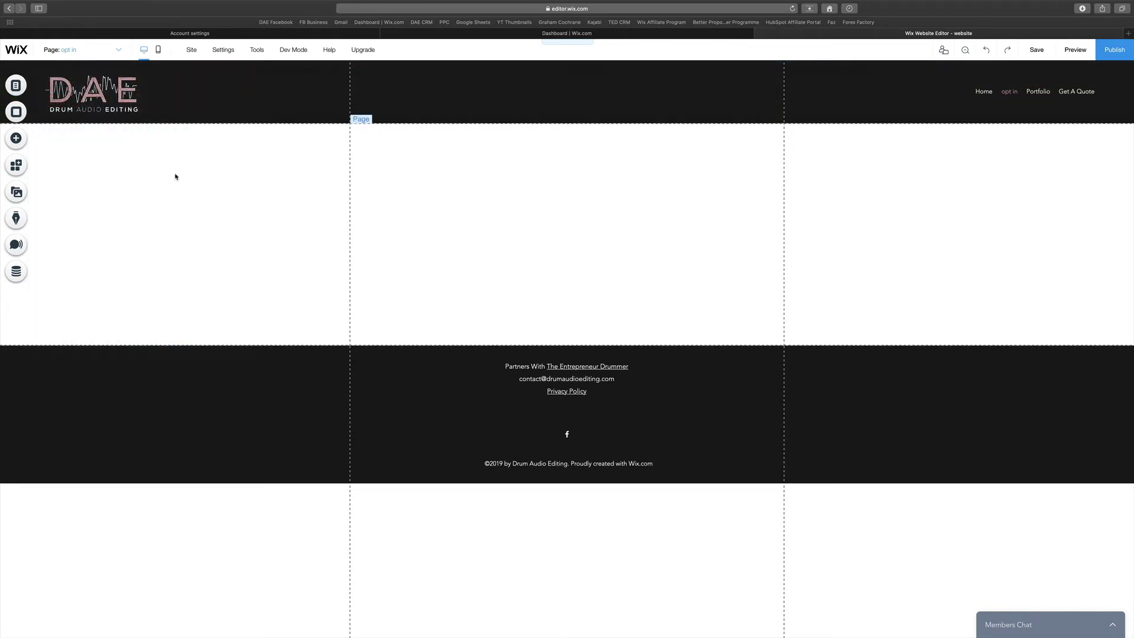
Set the opt in page background colour to the dark #191919 swatch.
left_click(174, 177)
left_click(195, 153)
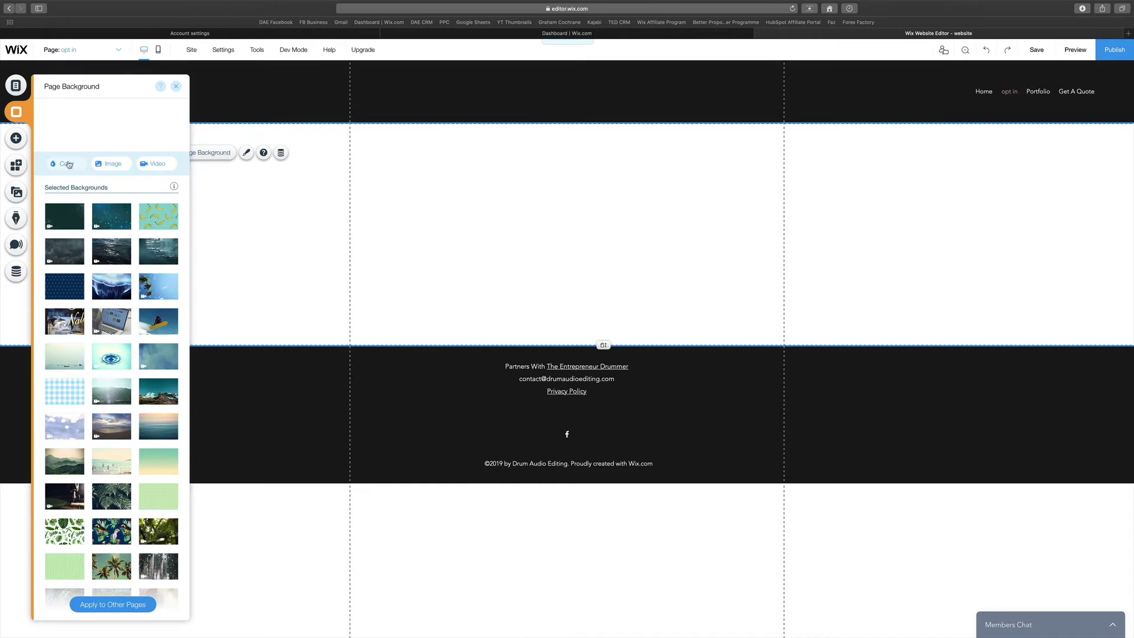
left_click(69, 164)
left_click(136, 285)
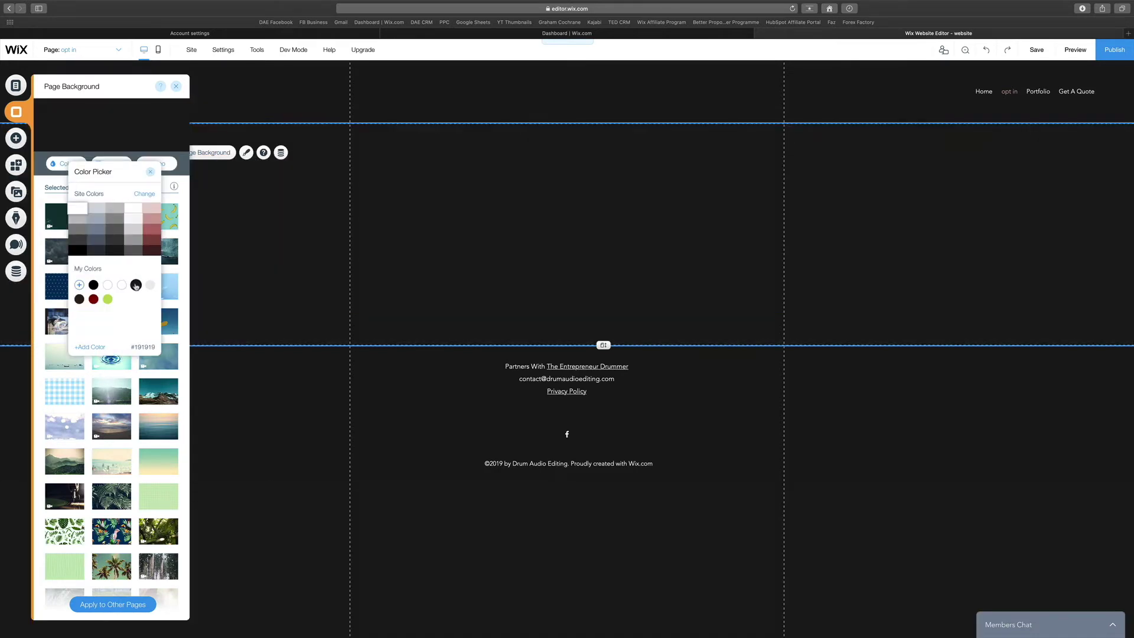
left_click(151, 172)
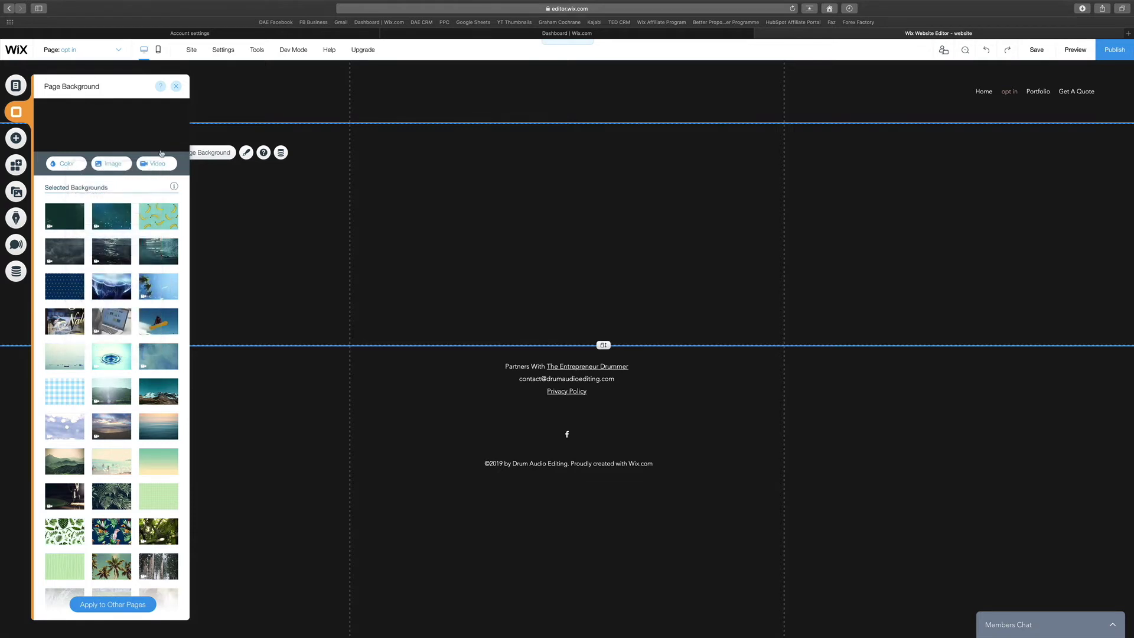
left_click(177, 87)
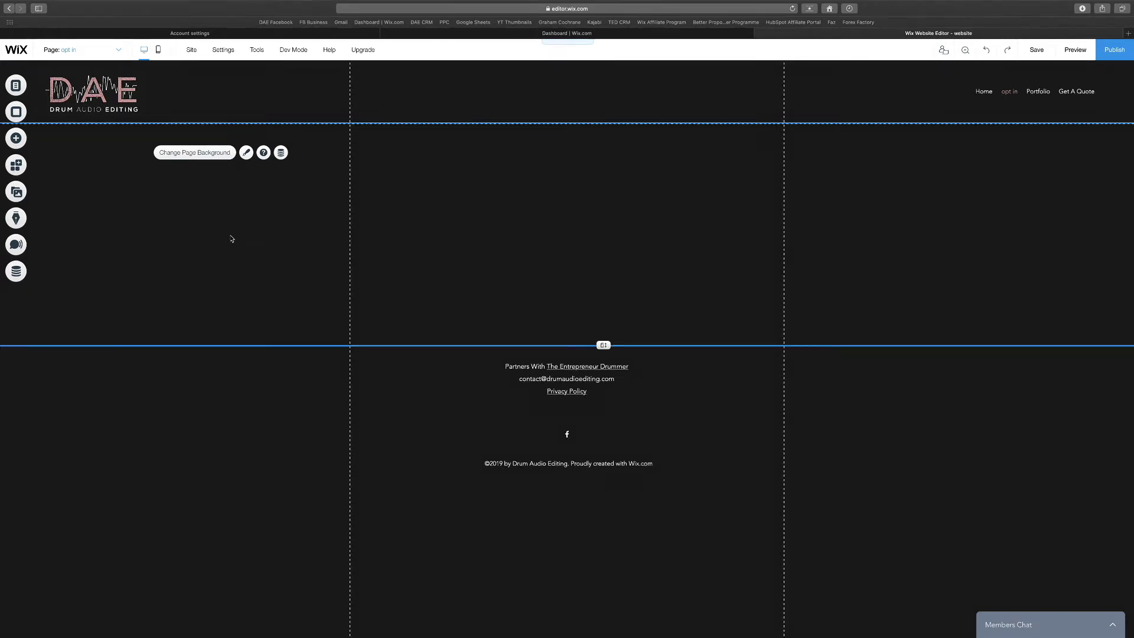
left_click(16, 166)
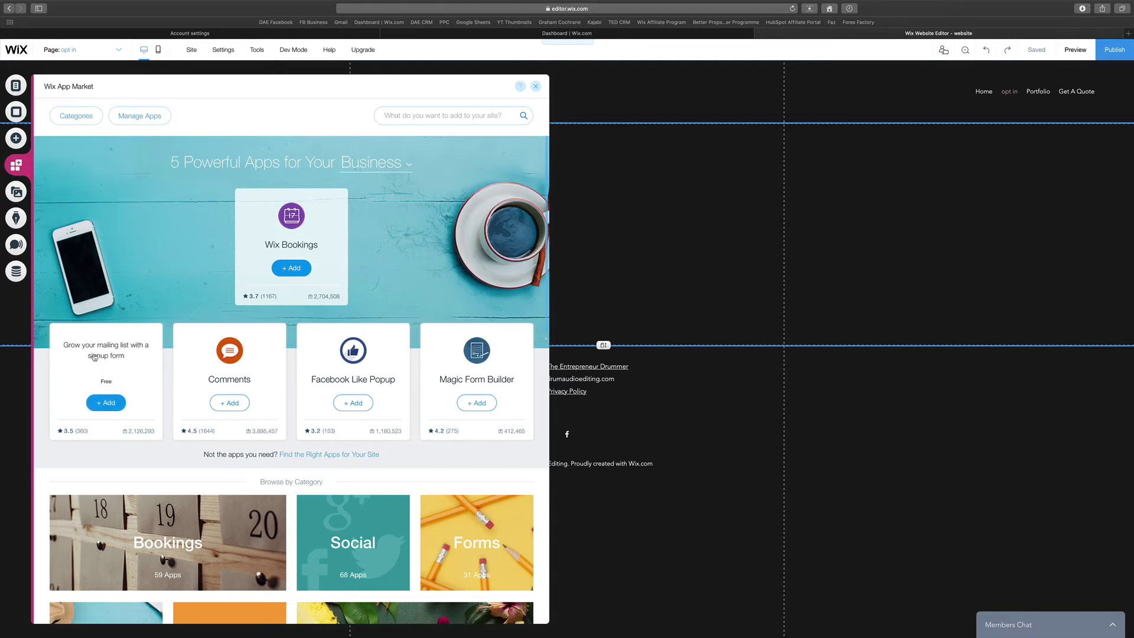
Add the 'Grow your mailing list' Get Subscribers form and drag it up into the page body.
left_click(108, 403)
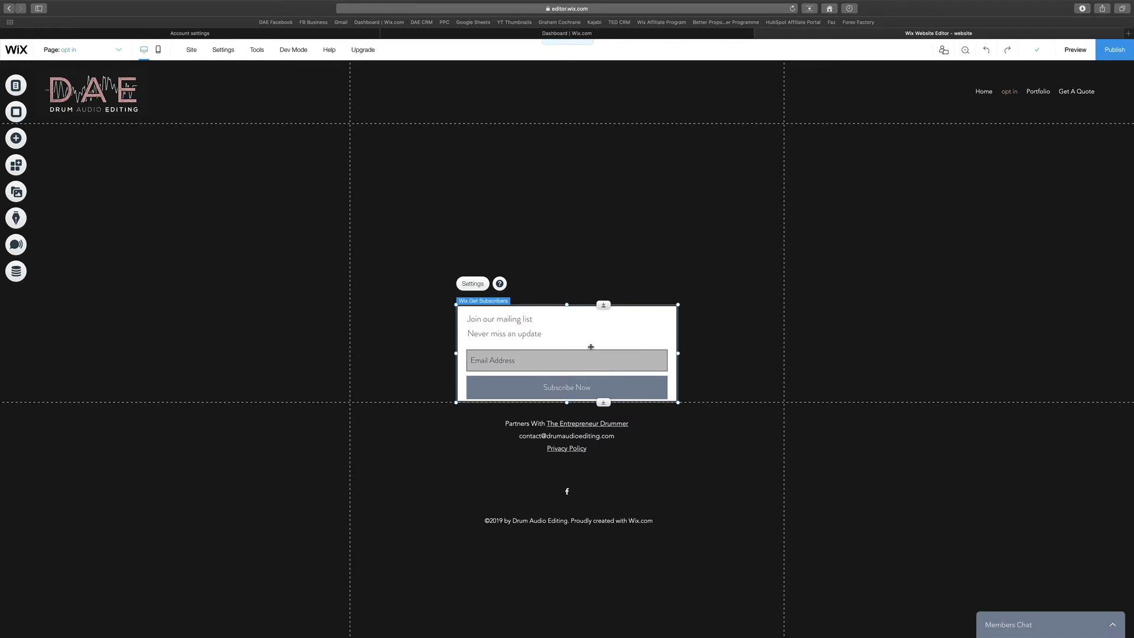
left_click_drag(591, 346, 592, 248)
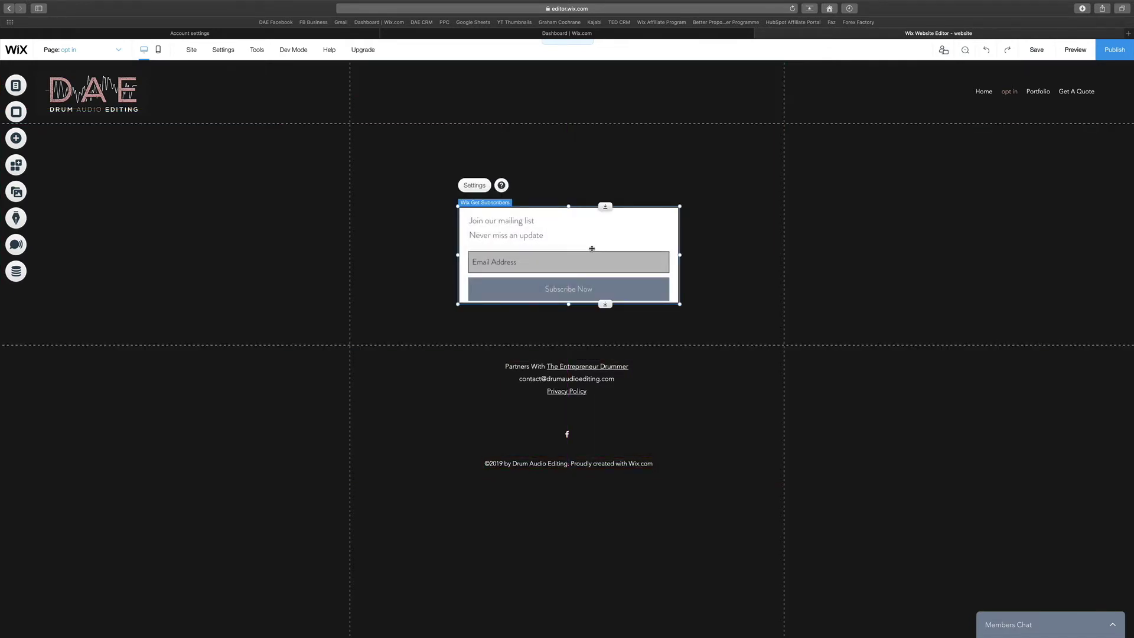
In the form's Manage Form settings, toggle Name on and back off so only email is collected.
left_click(476, 186)
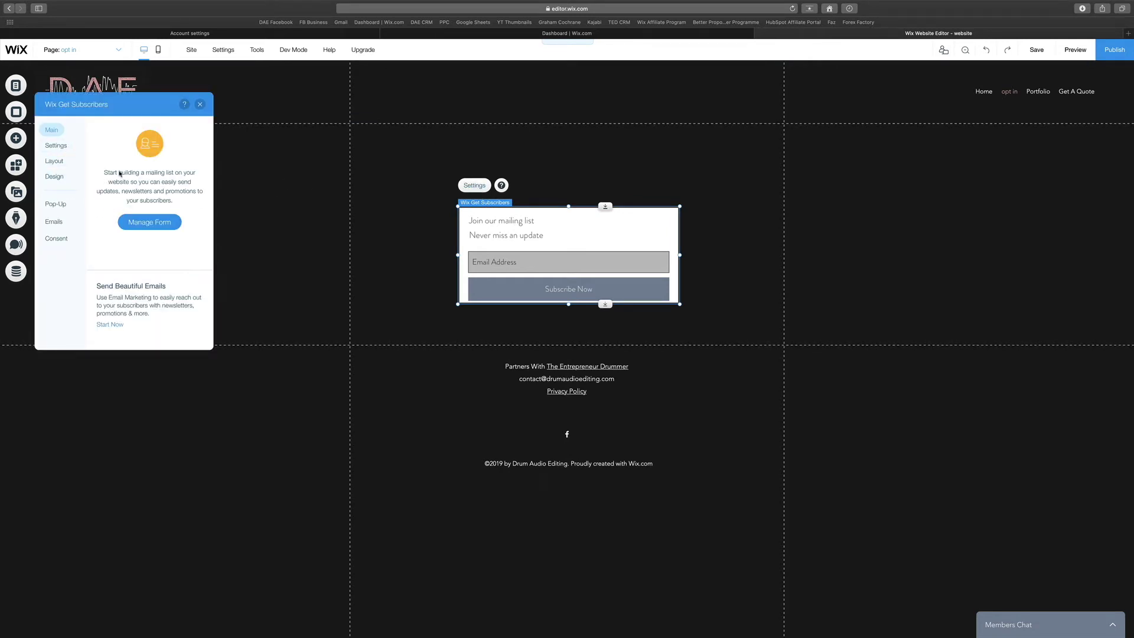
left_click(162, 227)
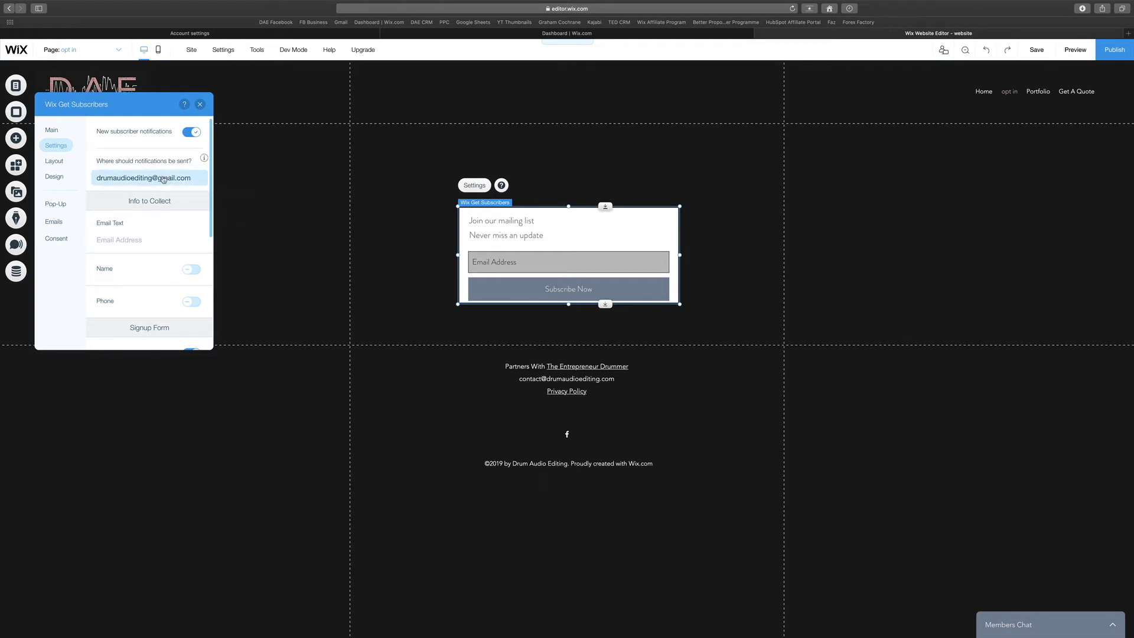
scroll(166, 230, "down", 3)
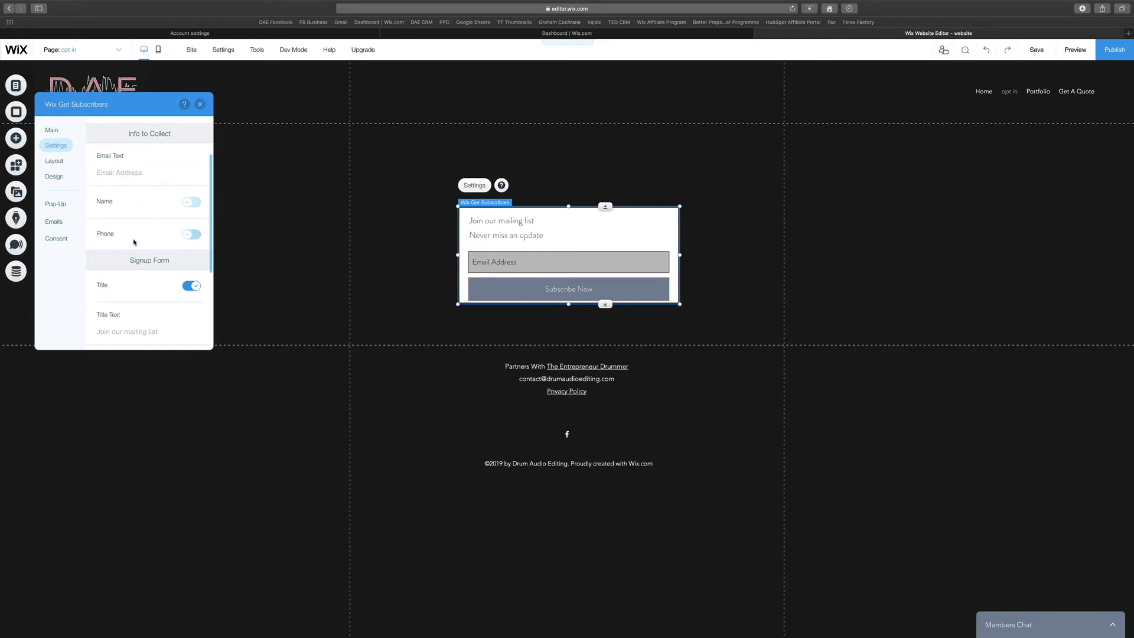
left_click(192, 203)
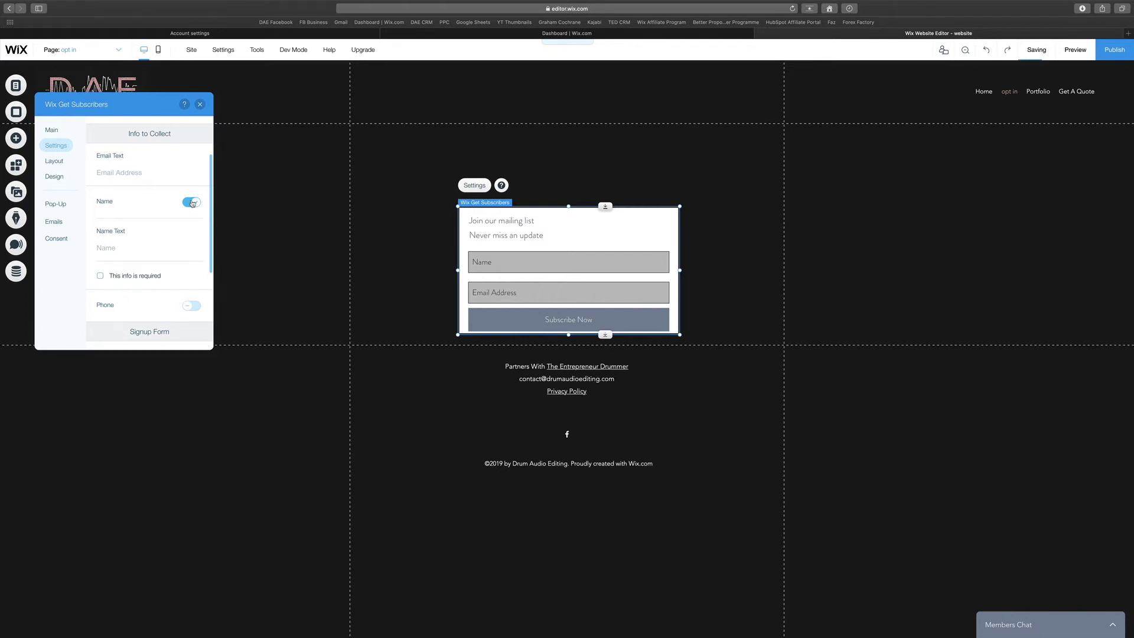
left_click(193, 203)
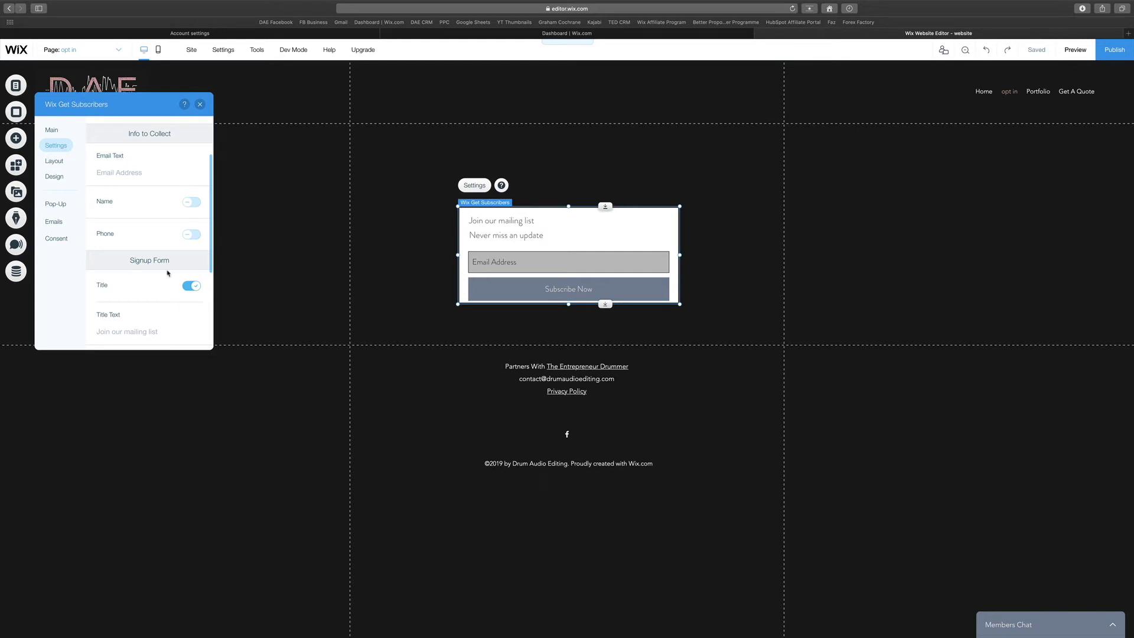
scroll(169, 272, "down", 5)
Change the form's title text to 'Download Our lead magnet below'.
scroll(162, 236, "up", 5)
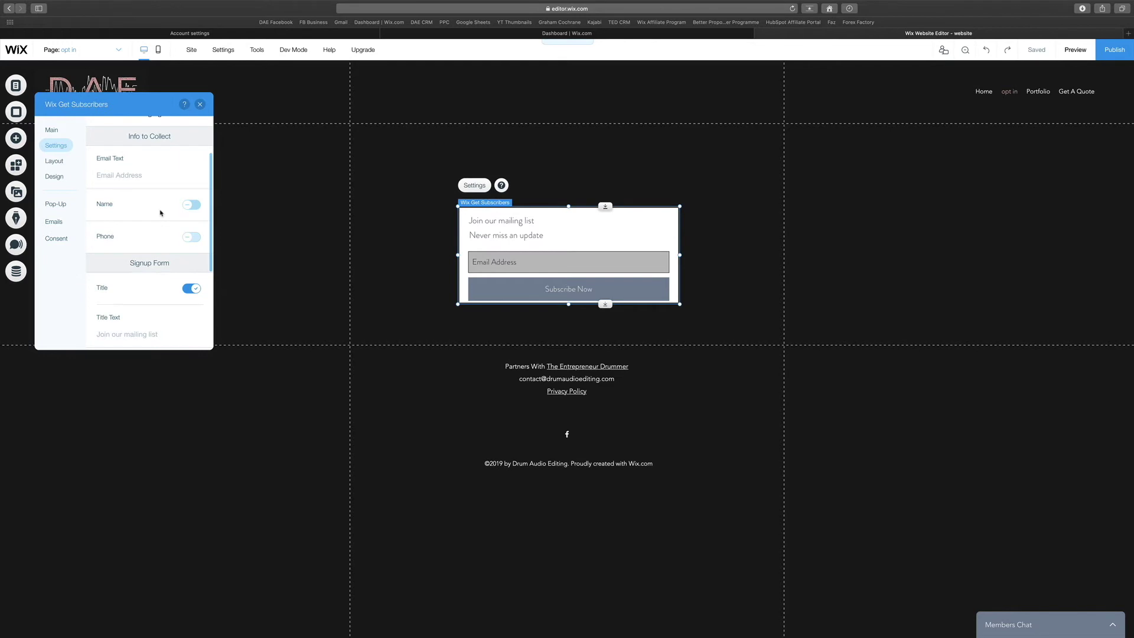
scroll(160, 213, "down", 1)
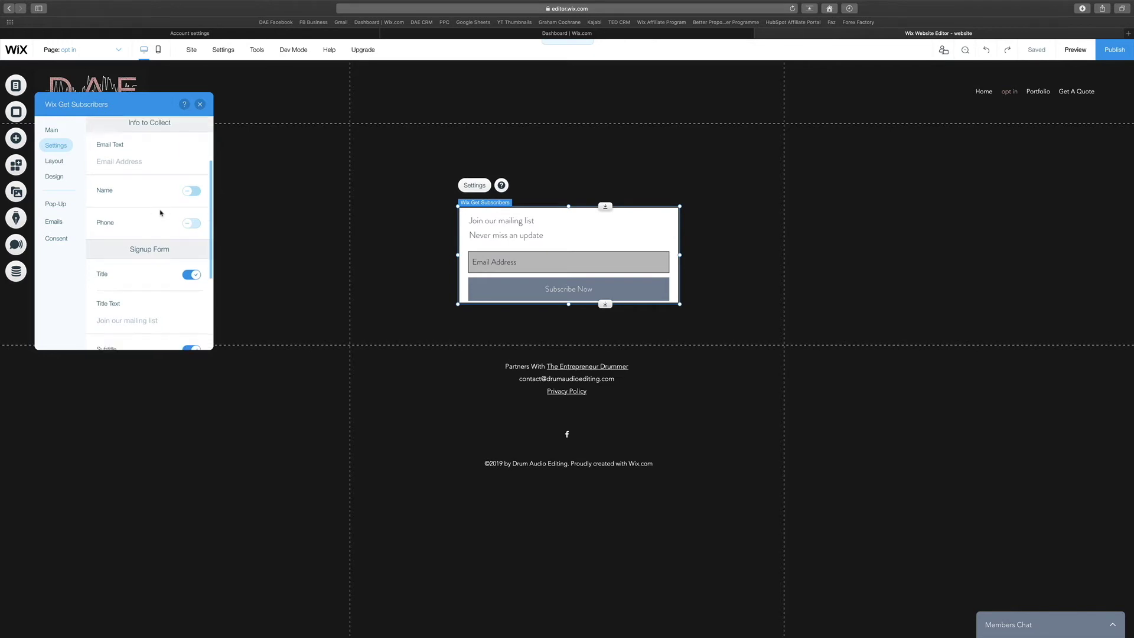
left_click(168, 320)
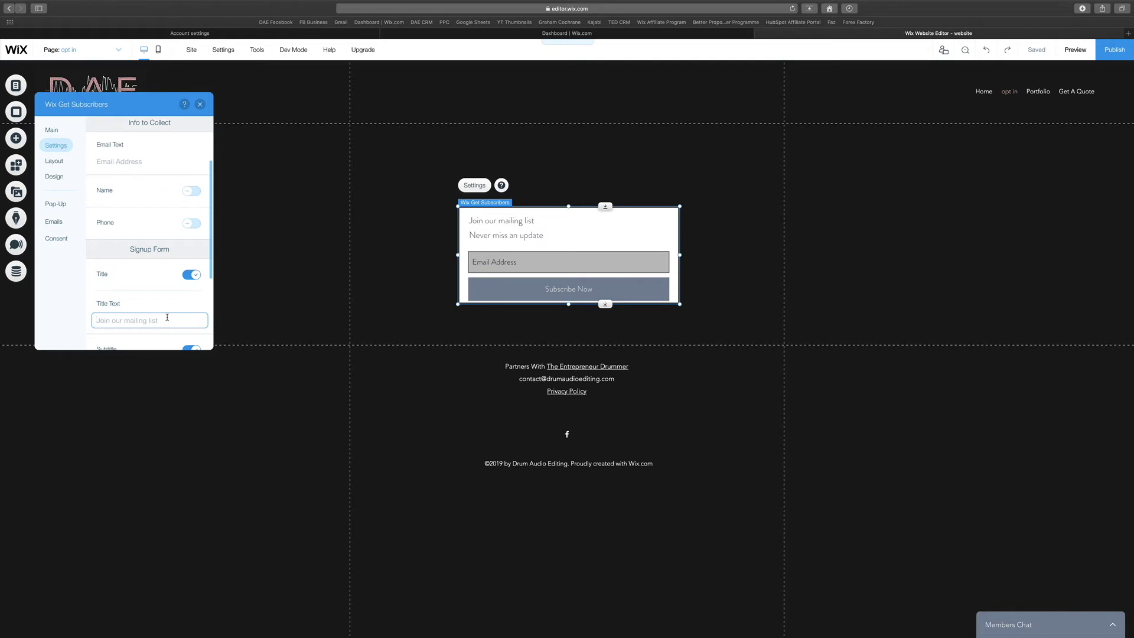
type("Download Our l")
type("ead magnet")
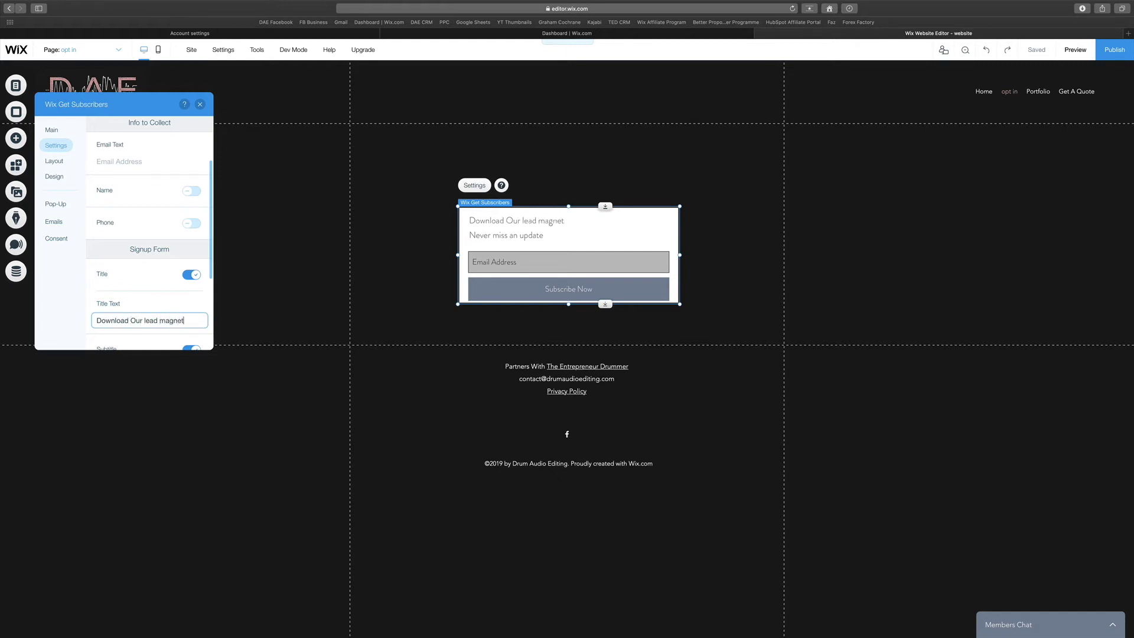
type(" below")
key("Return")
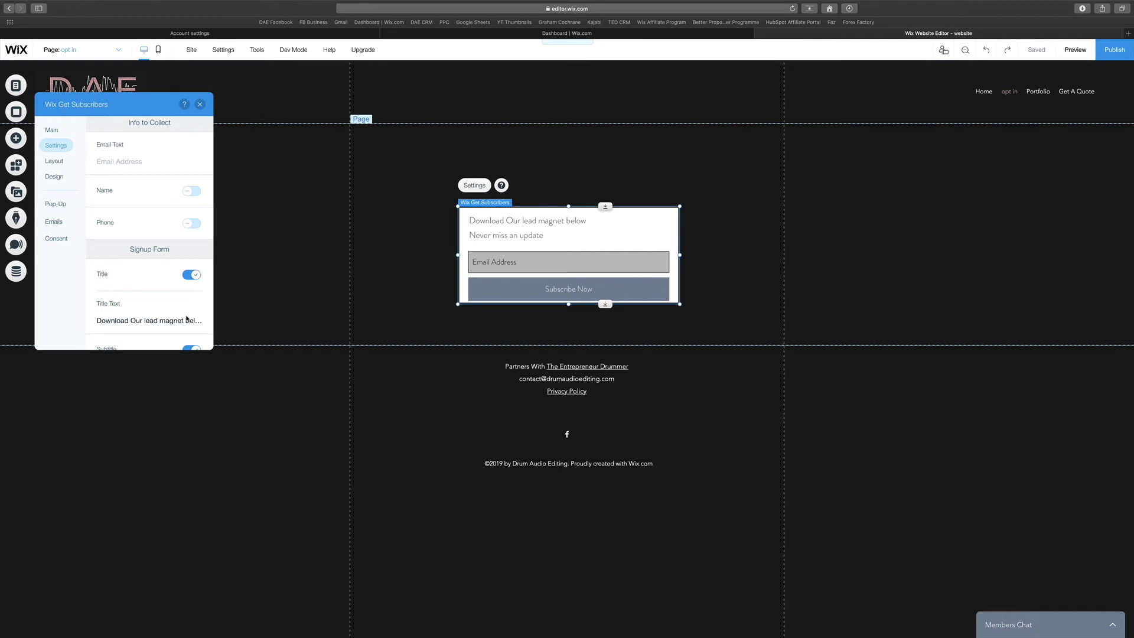
Set the form's button text to 'Download Now'.
scroll(187, 319, "down", 5)
left_click(155, 308)
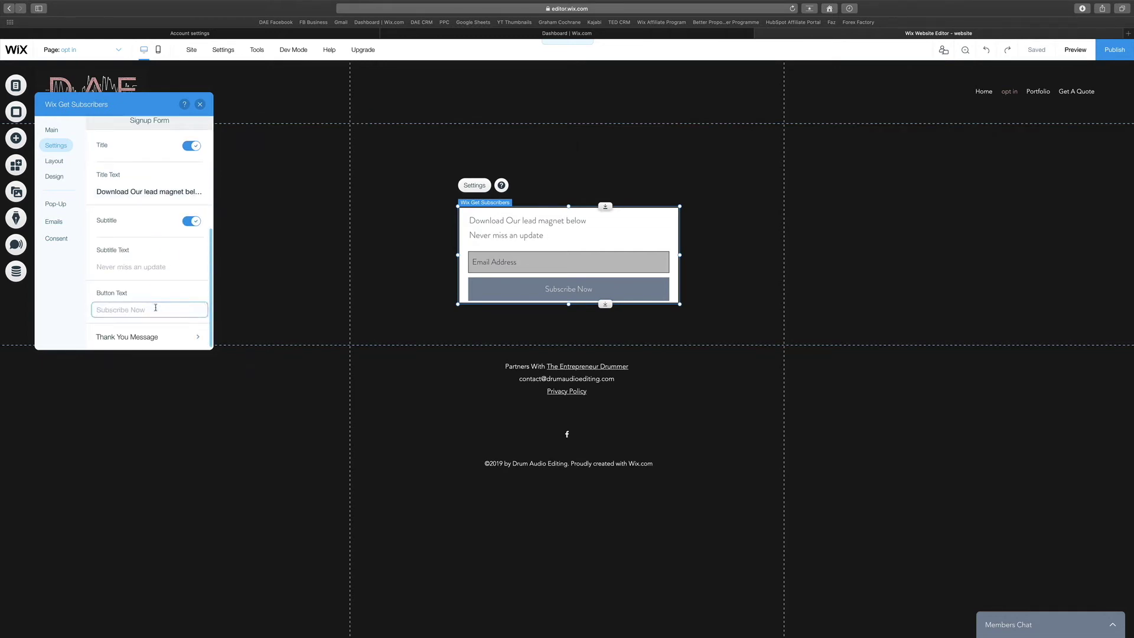
type("Download Now")
key("Return")
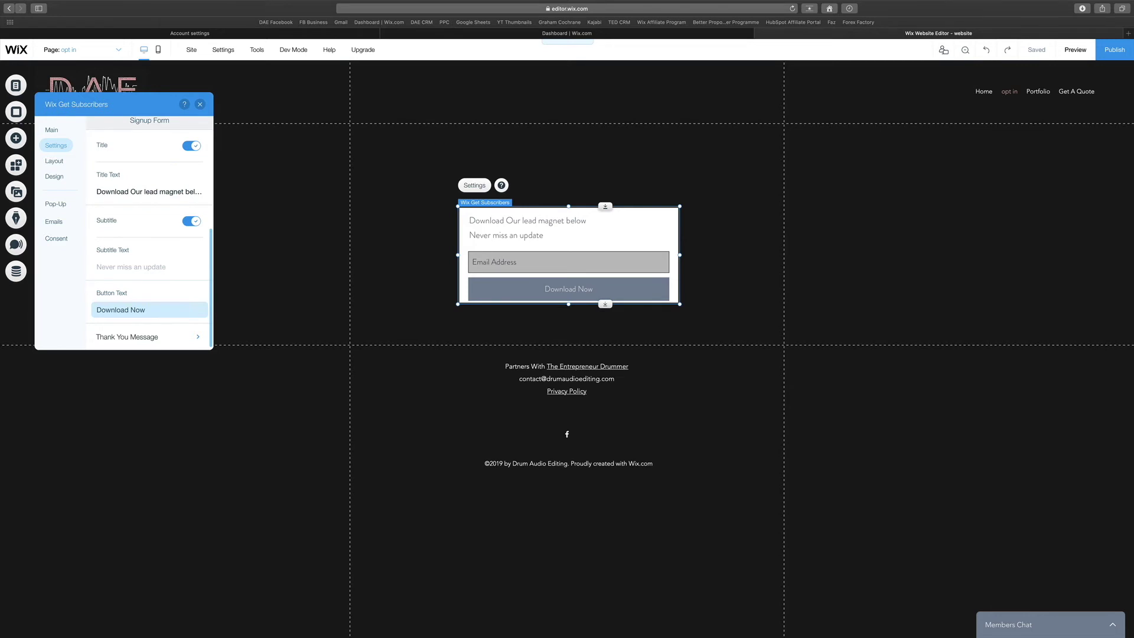
left_click(54, 161)
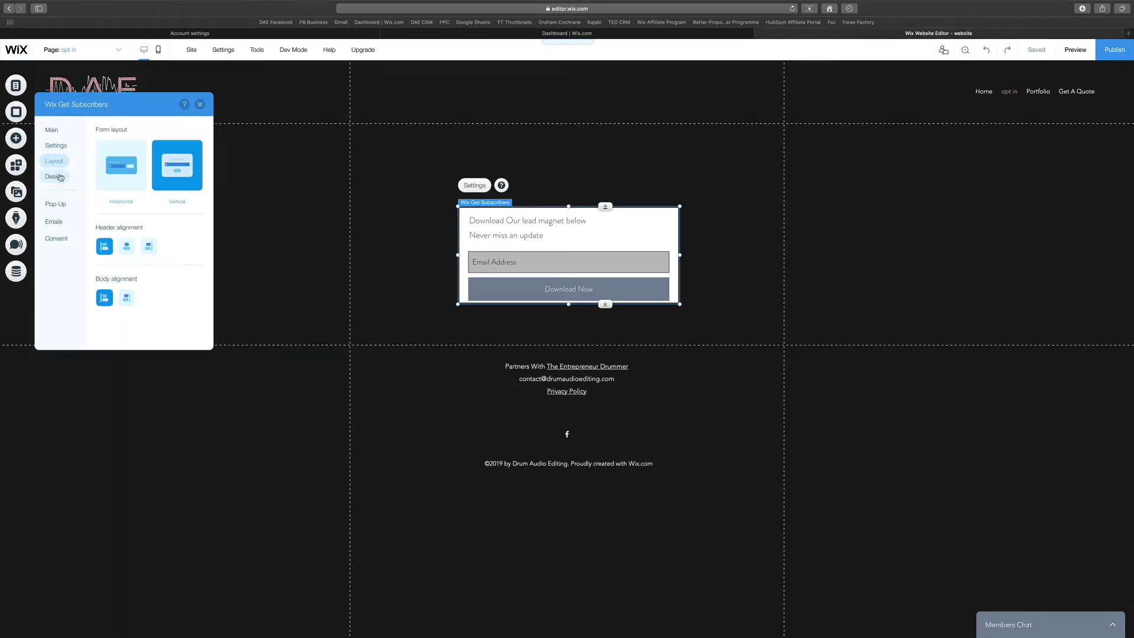
Move past the form's Design styles to its subscriber Emails options.
left_click(54, 176)
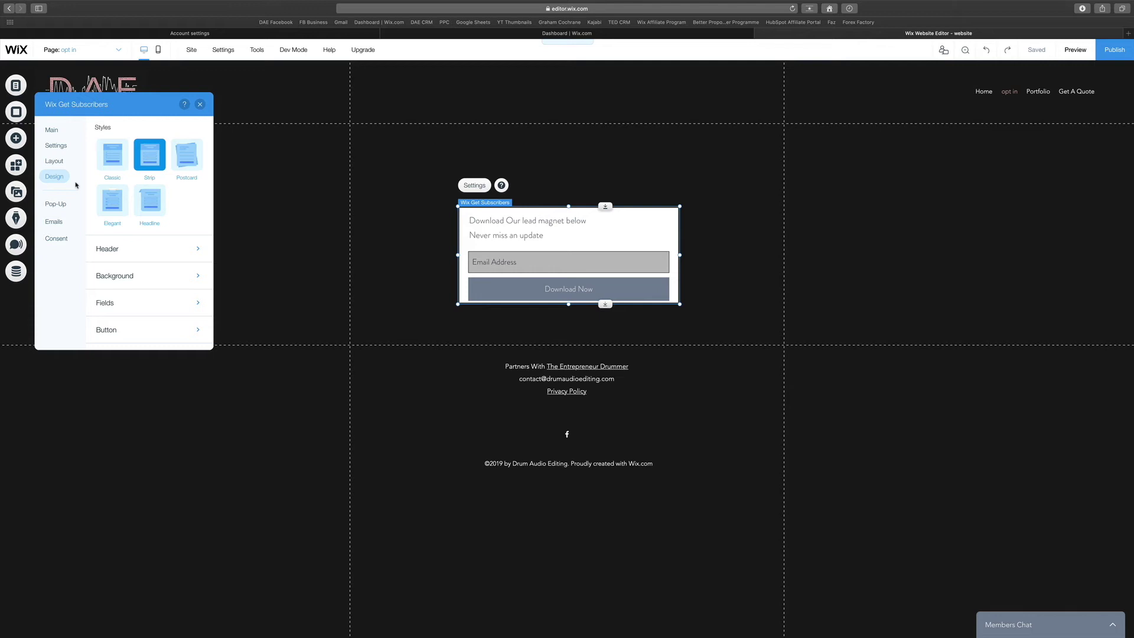
left_click(52, 224)
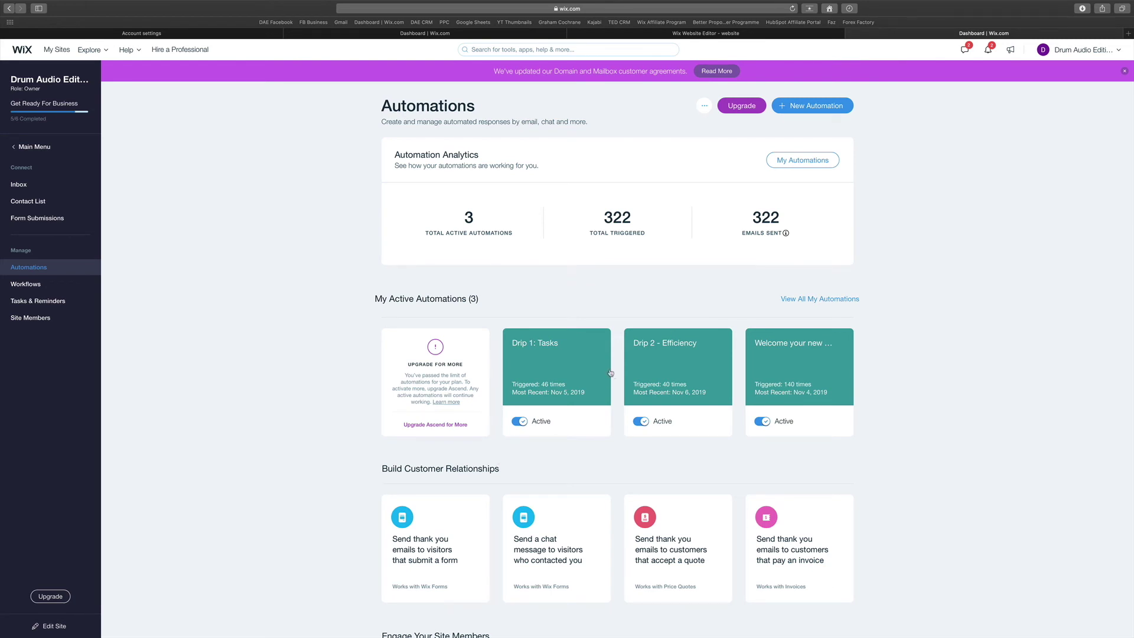
Deactivate the Drip 1: Tasks, Drip 2 - Efficiency and welcome email automations.
left_click(521, 420)
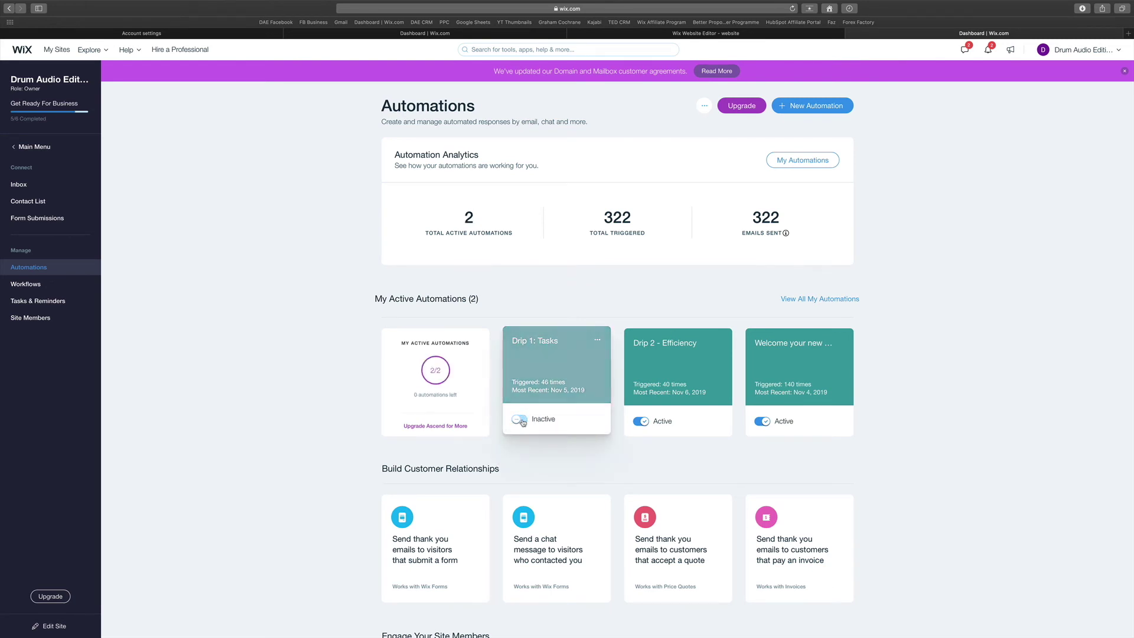
left_click(642, 420)
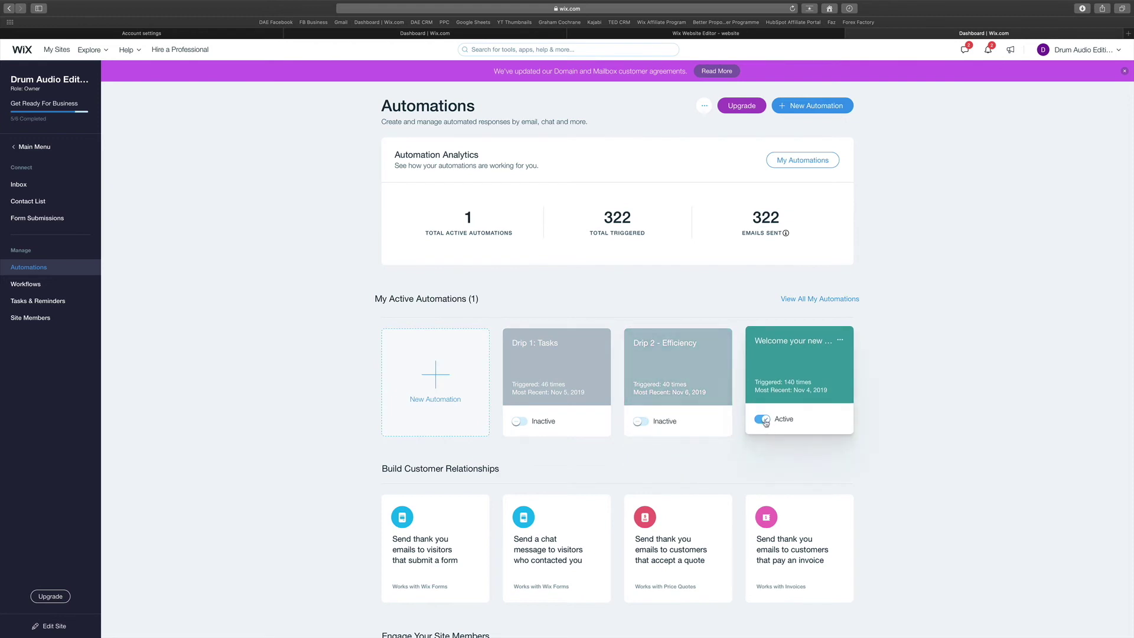
left_click(763, 421)
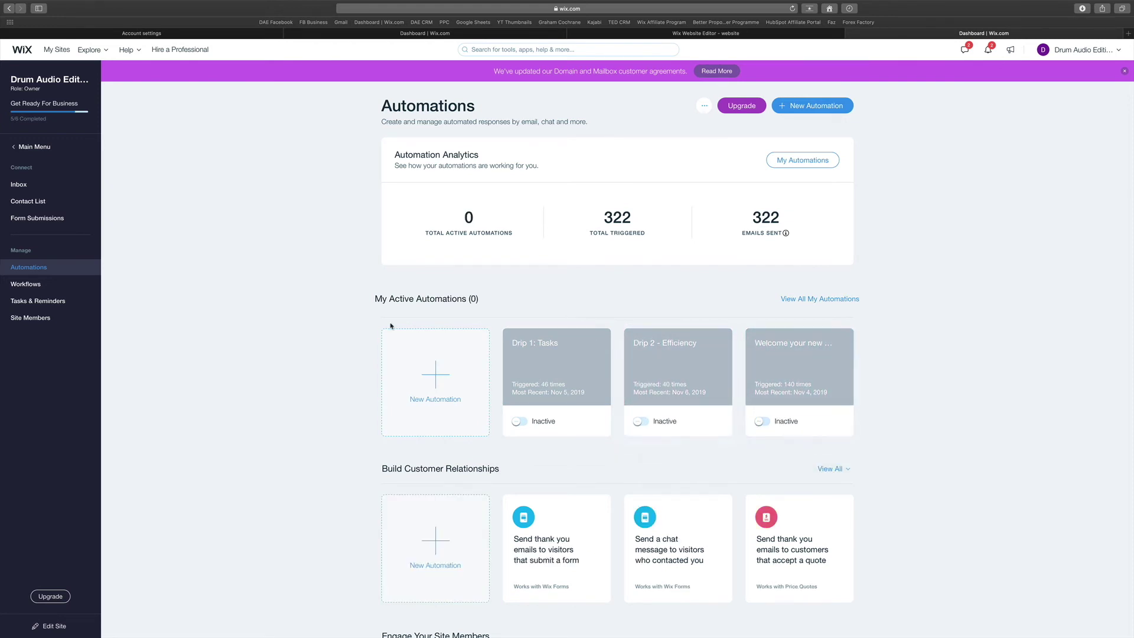
Create a new automation and title it 'Lead magnet opt in'.
left_click(813, 109)
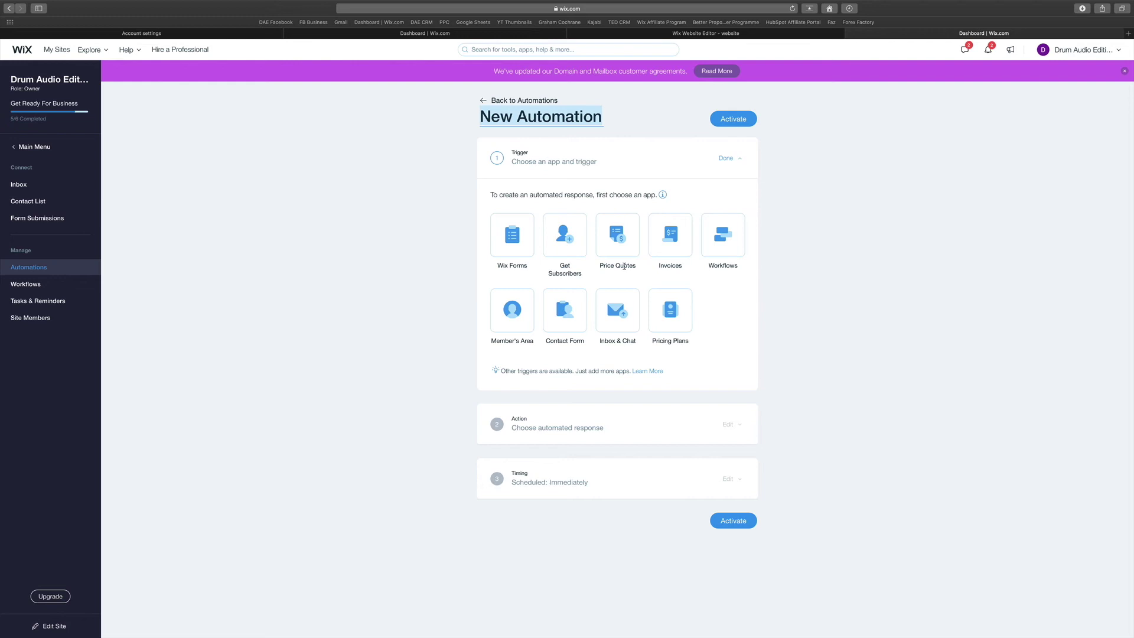
type("L")
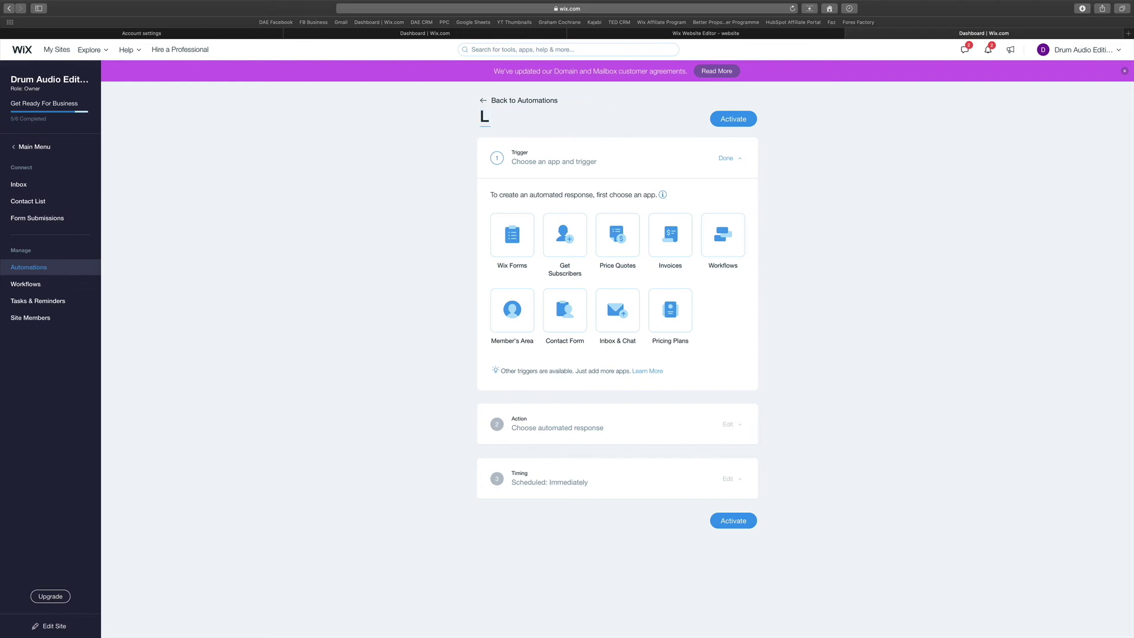
type("easd")
double_click(527, 115)
left_click(526, 115)
key("BackSpace")
key("BackSpace")
key("BackSpace")
type("ad magnet")
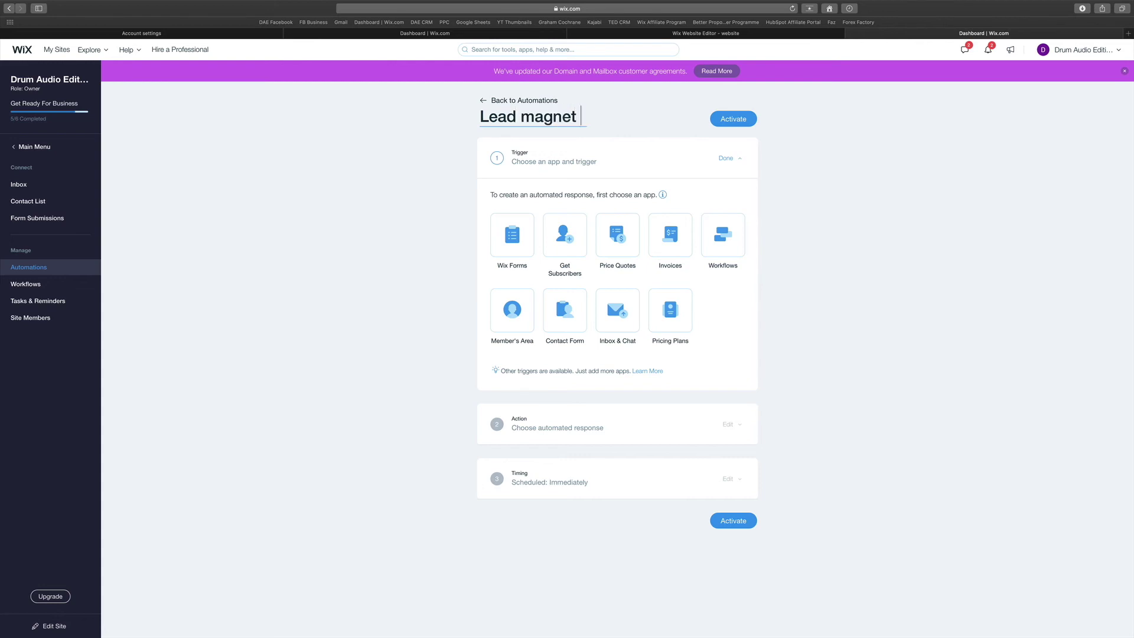
type(" opt in")
key("Return")
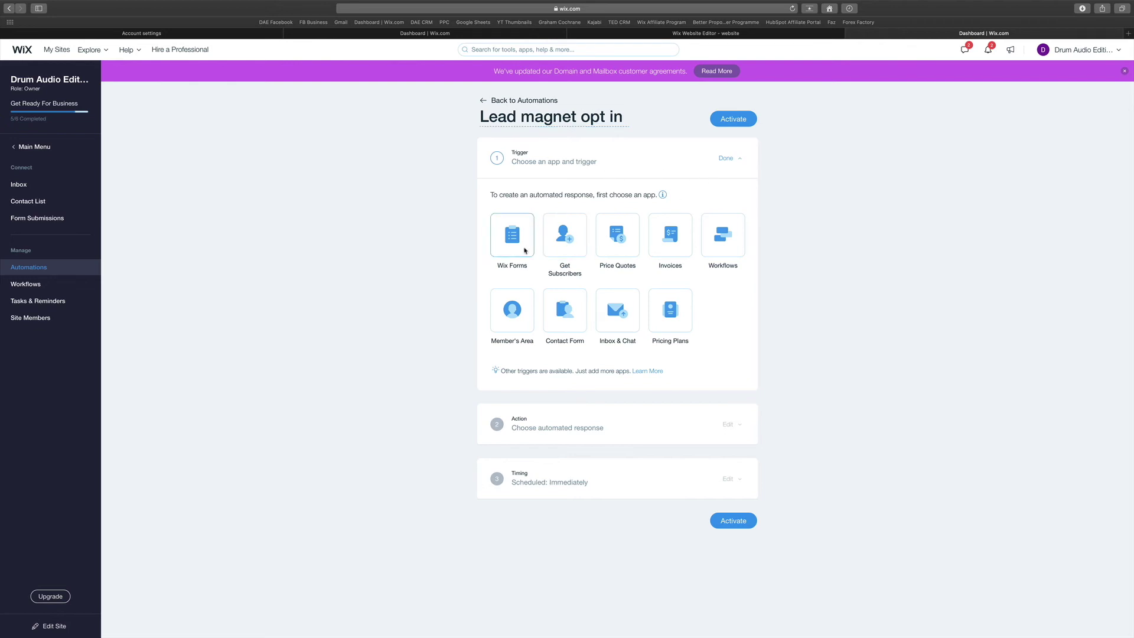
left_click(570, 240)
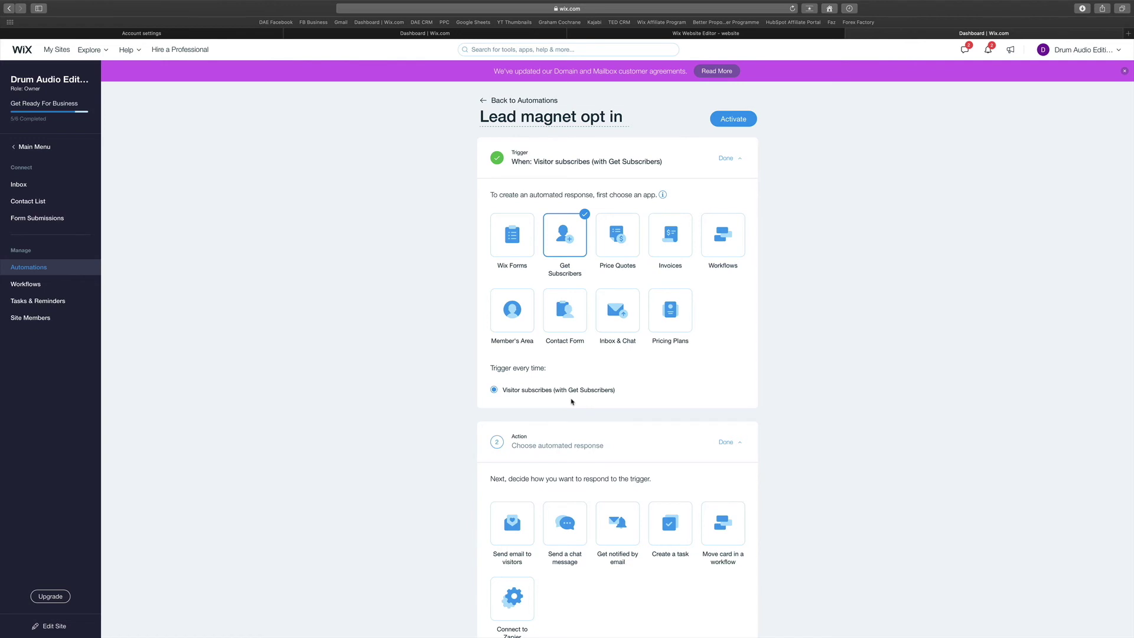
Set the Get Subscribers automation's action to 'Send email to visitors'.
scroll(574, 461, "down", 3)
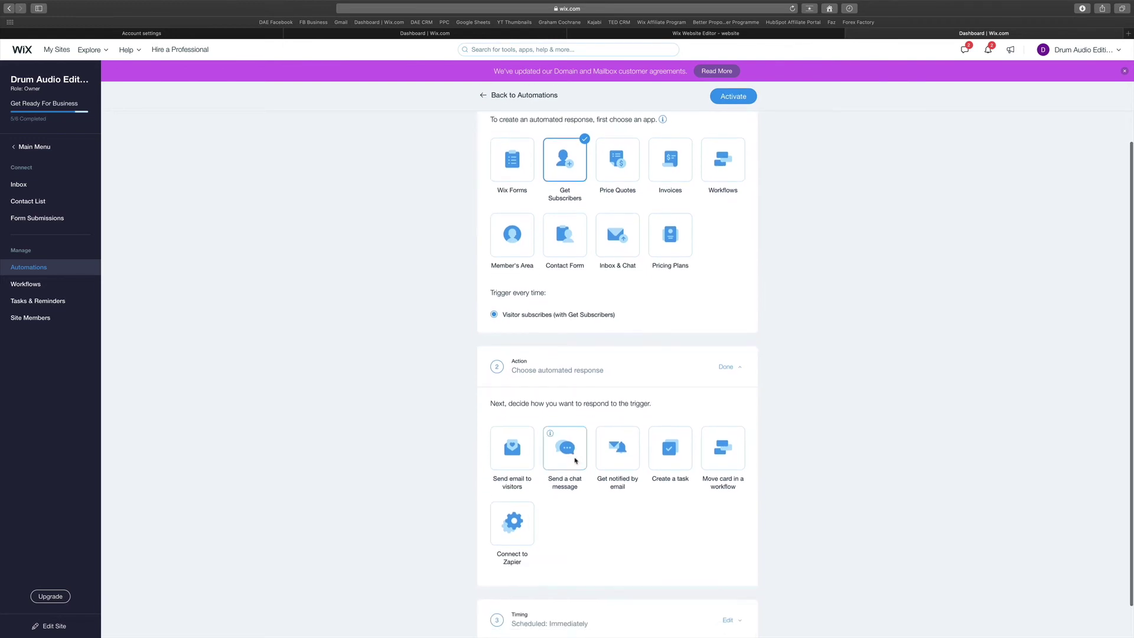
scroll(575, 461, "down", 1)
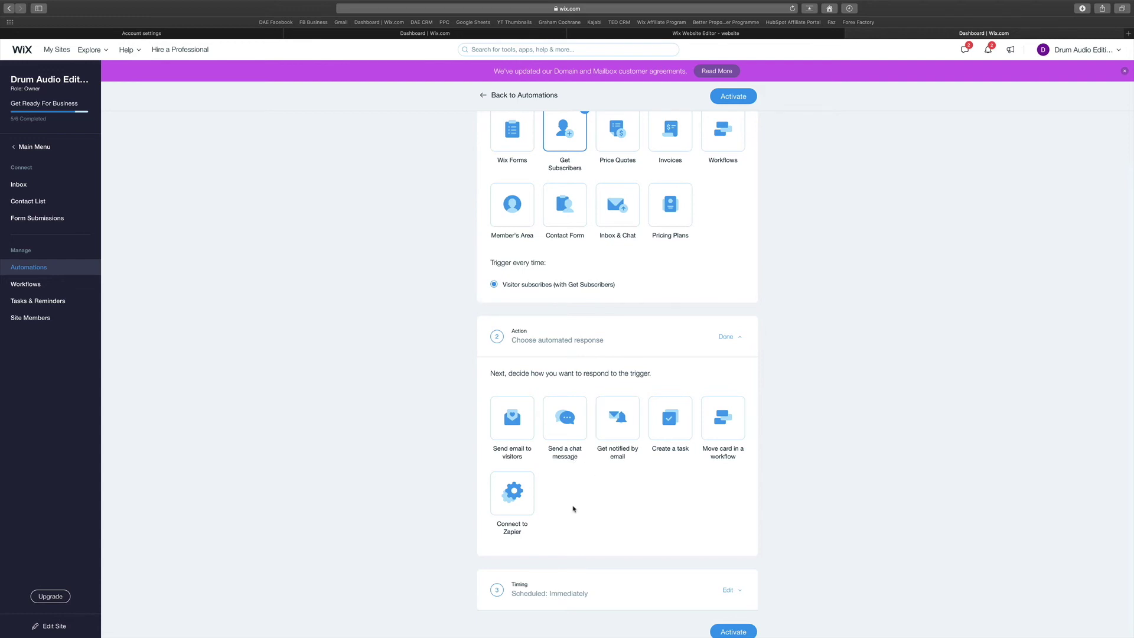
left_click(514, 421)
scroll(615, 466, "down", 2)
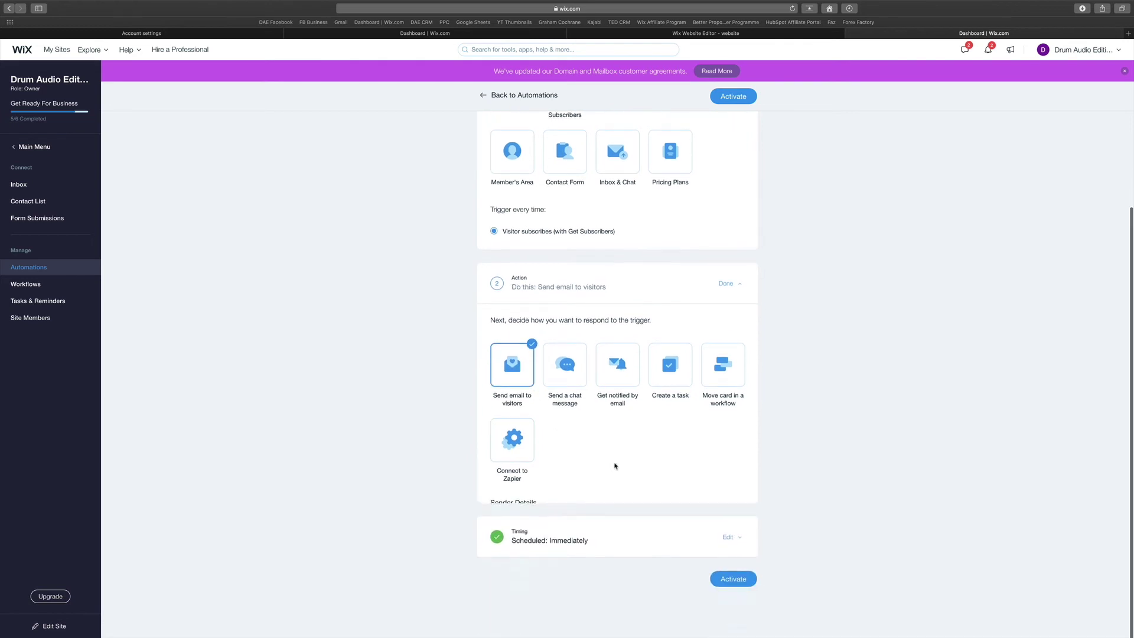
scroll(587, 492, "down", 4)
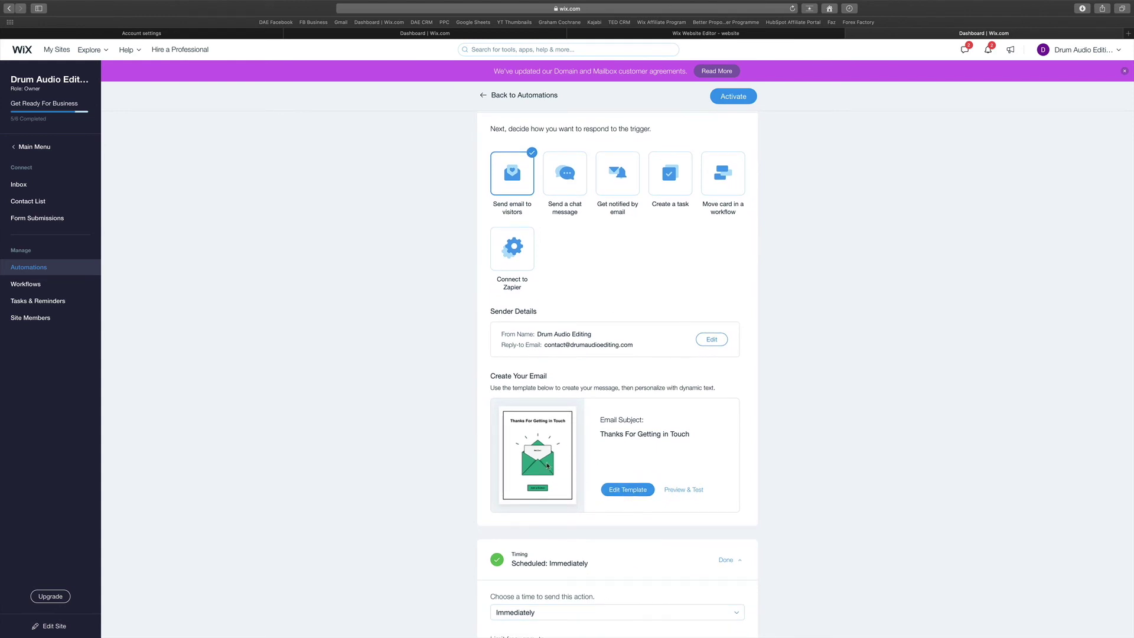
Edit the email template and change its button text to 'Download'.
left_click(639, 492)
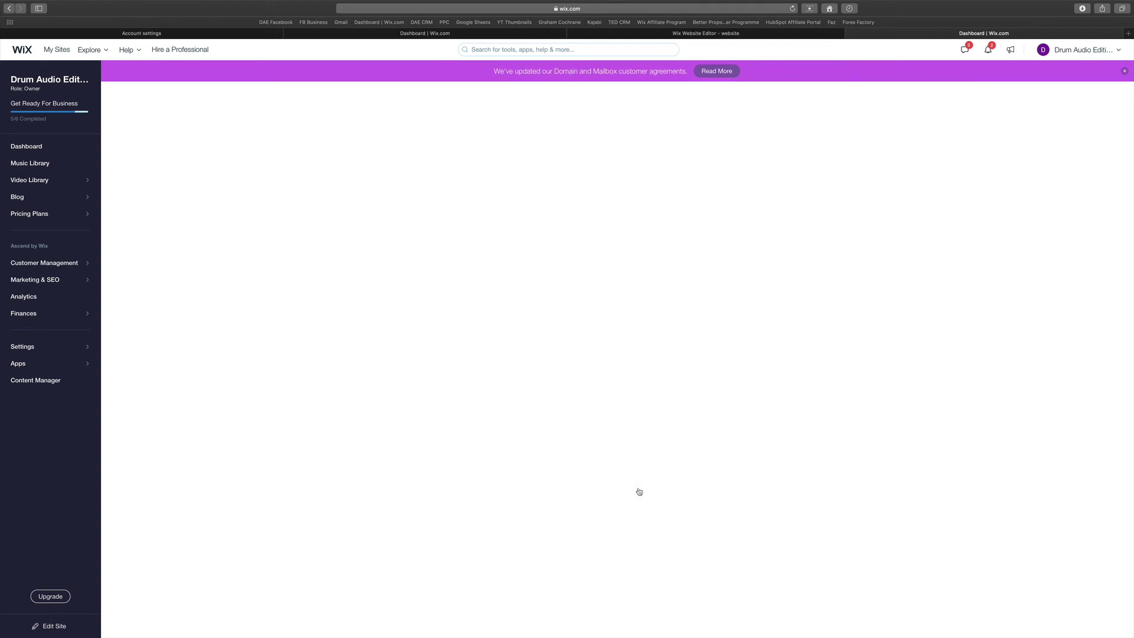
scroll(611, 415, "down", 1)
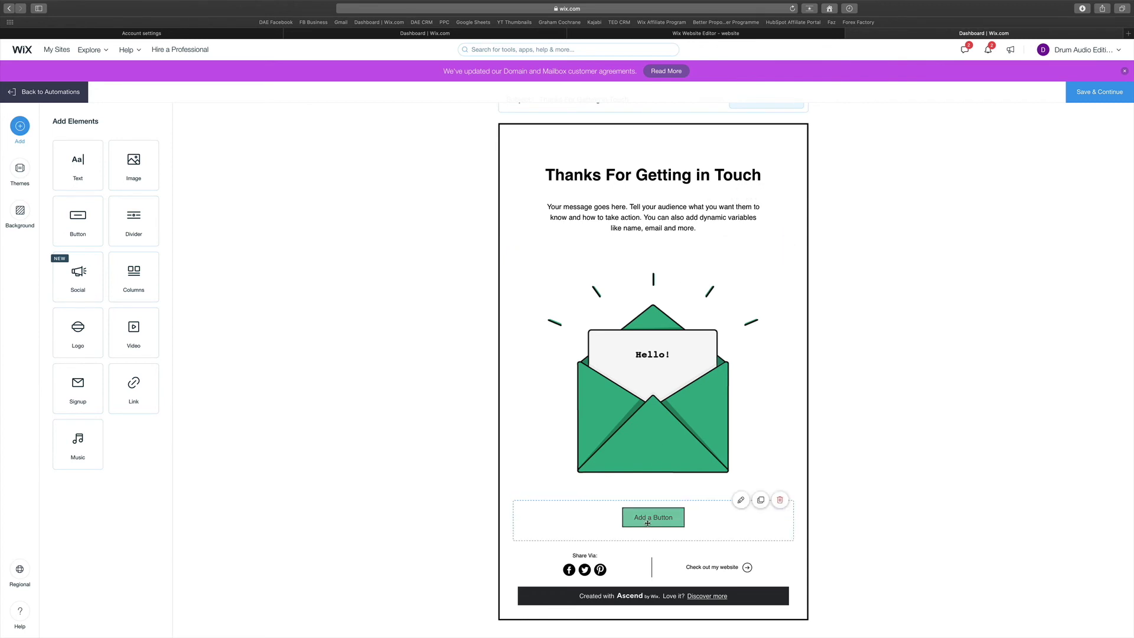
left_click(647, 523)
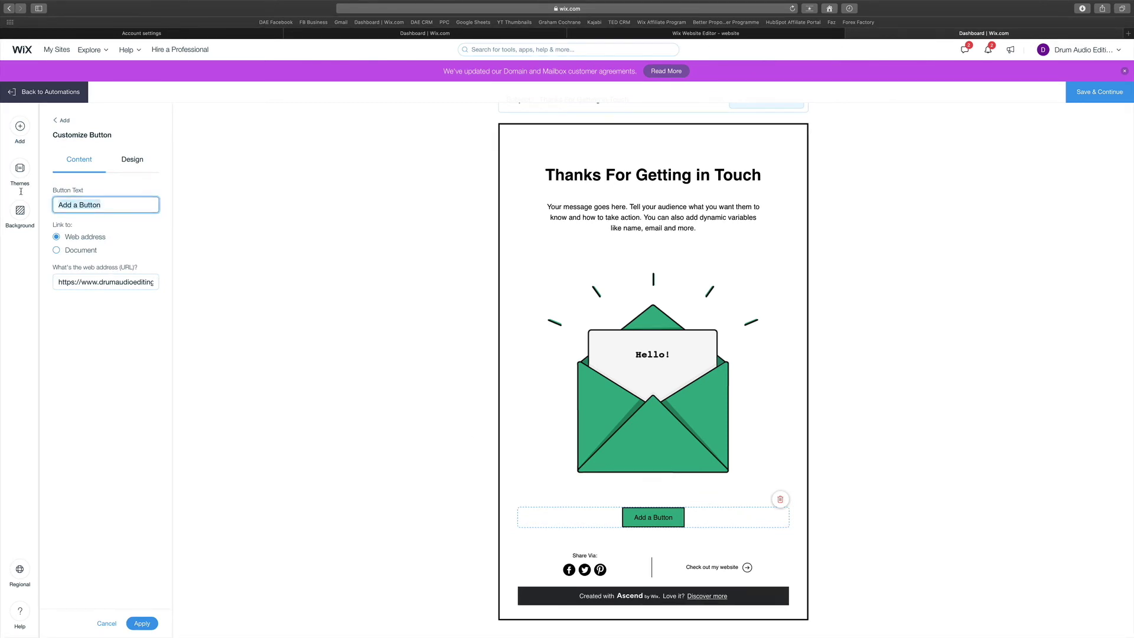
type("Download")
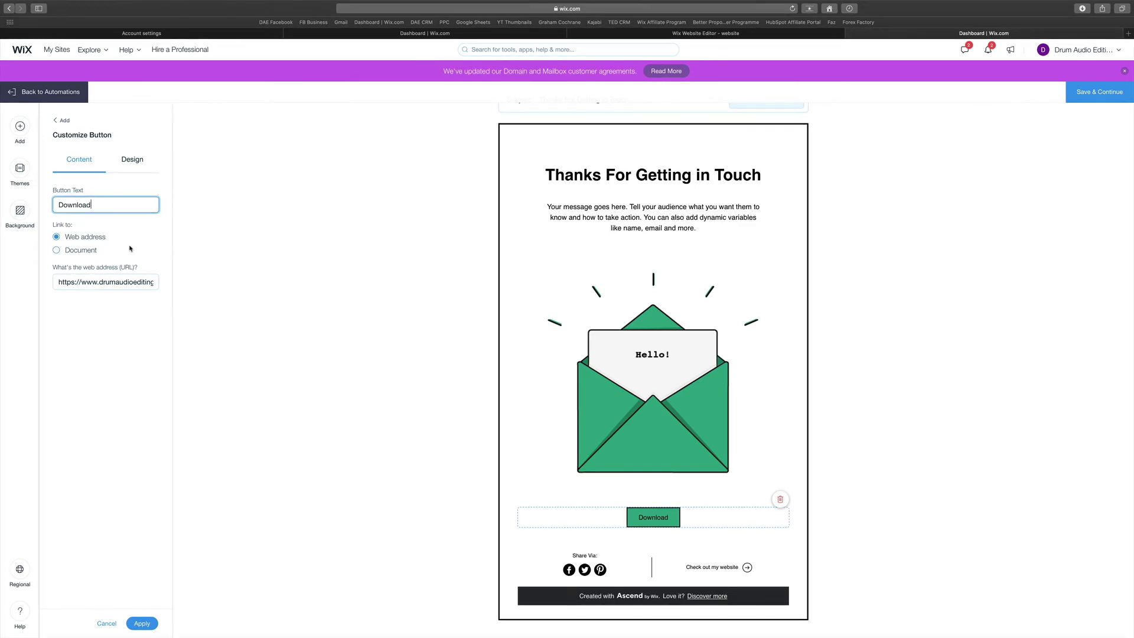
Set the button's link type to Document and save the email.
left_click(81, 250)
left_click(63, 236)
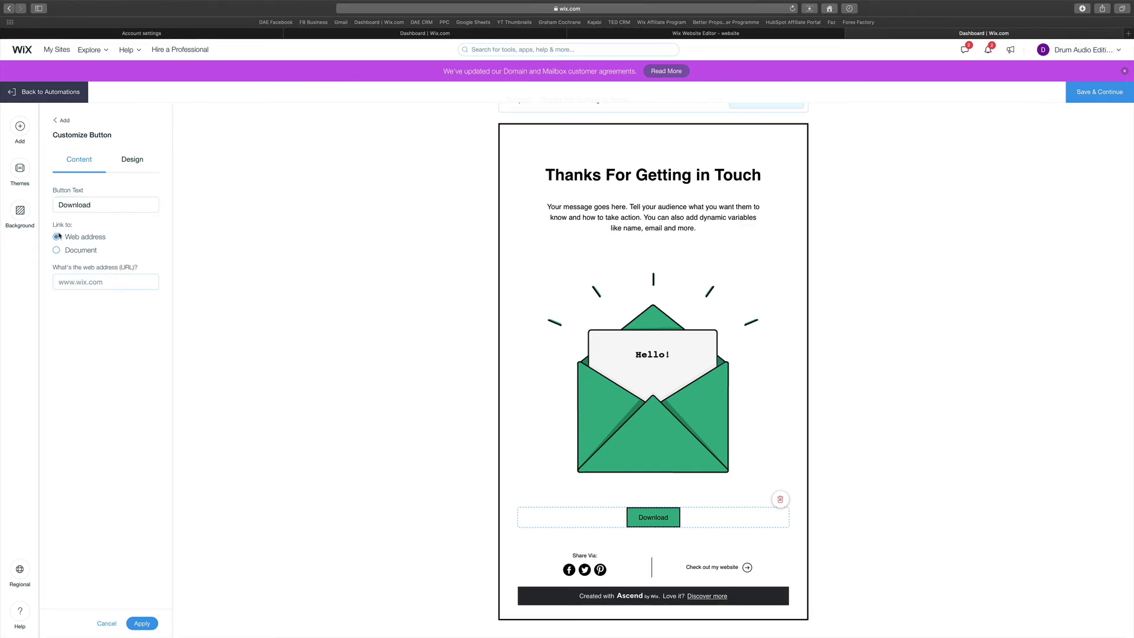
left_click(57, 251)
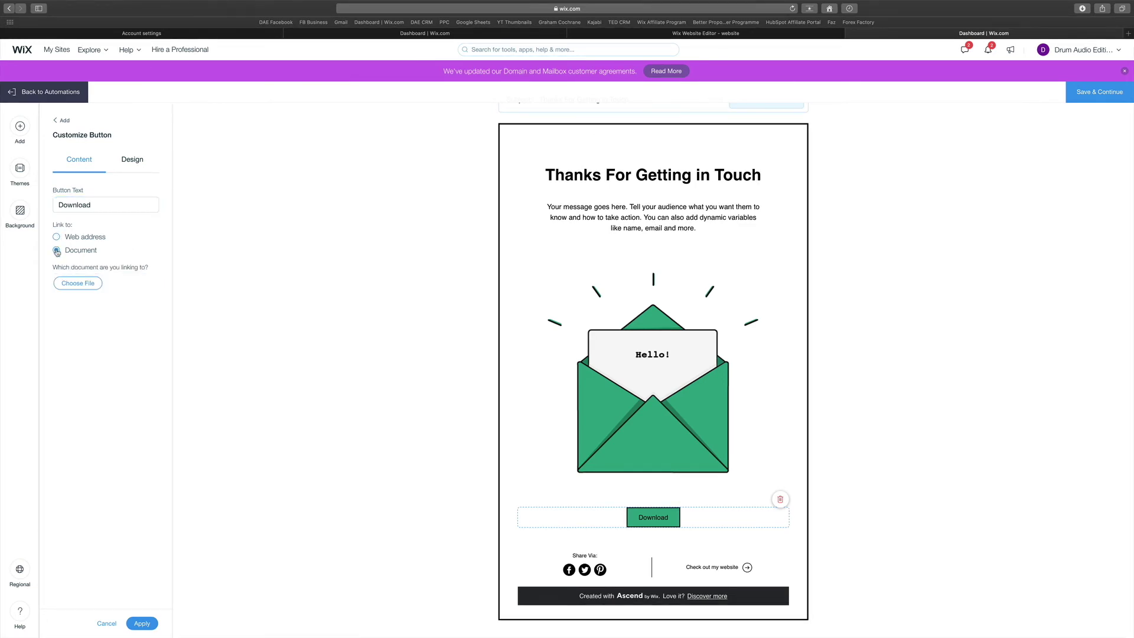
left_click(58, 236)
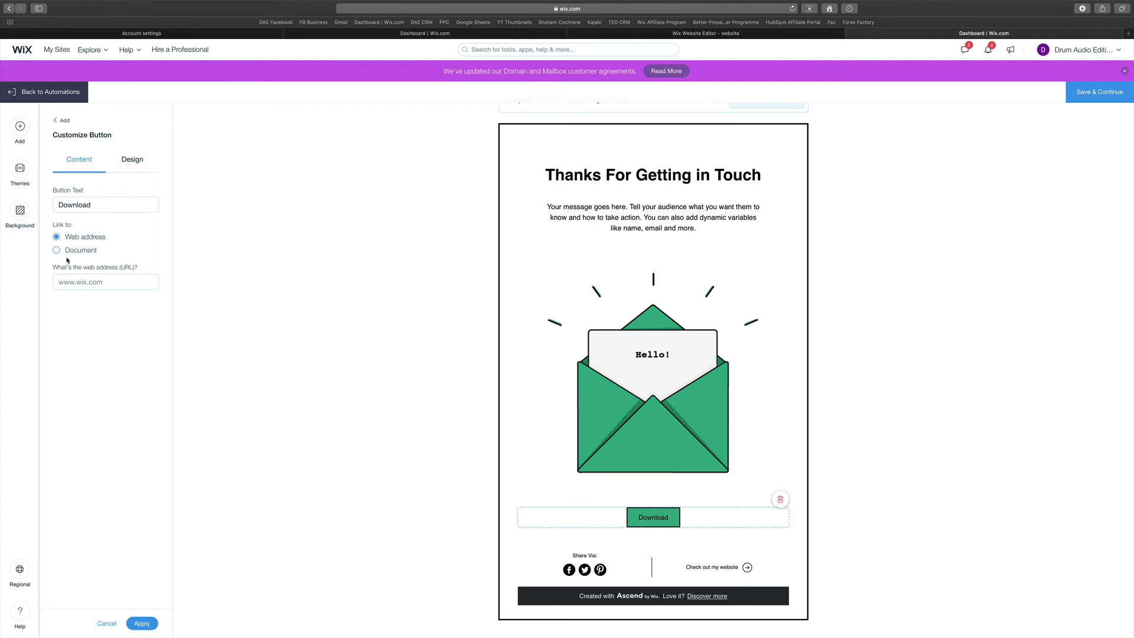
left_click(62, 252)
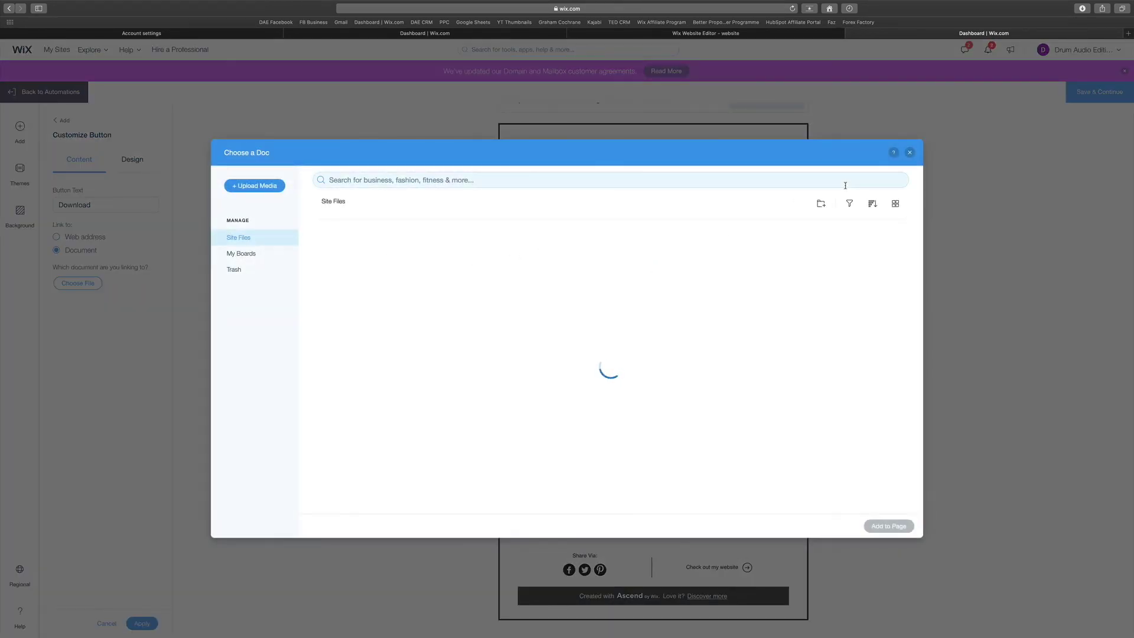
left_click(909, 154)
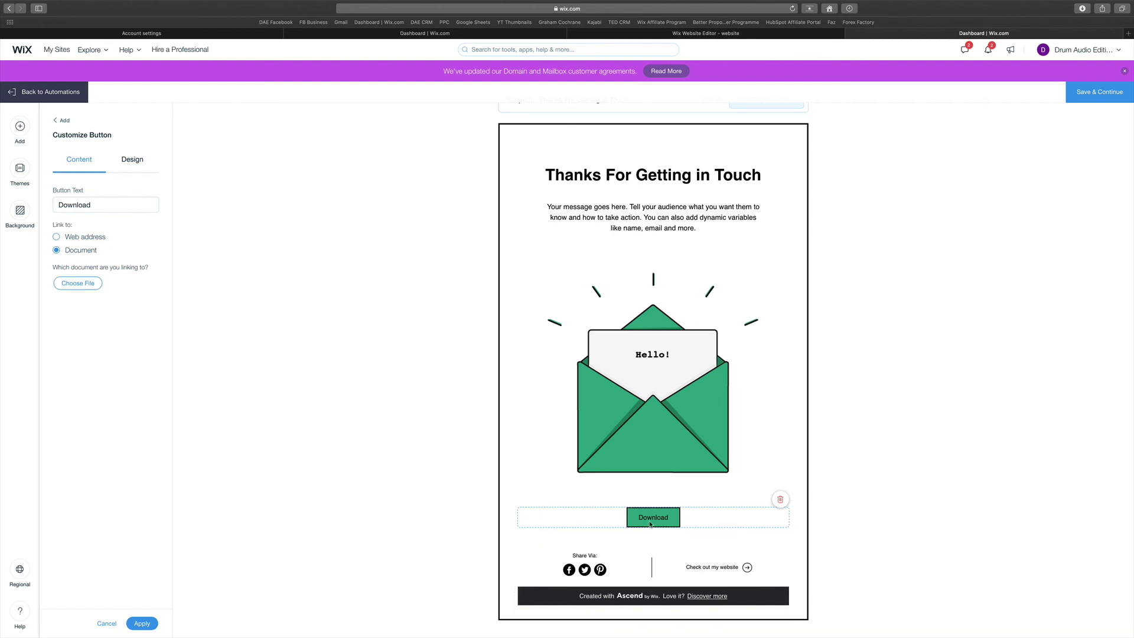
left_click(1096, 91)
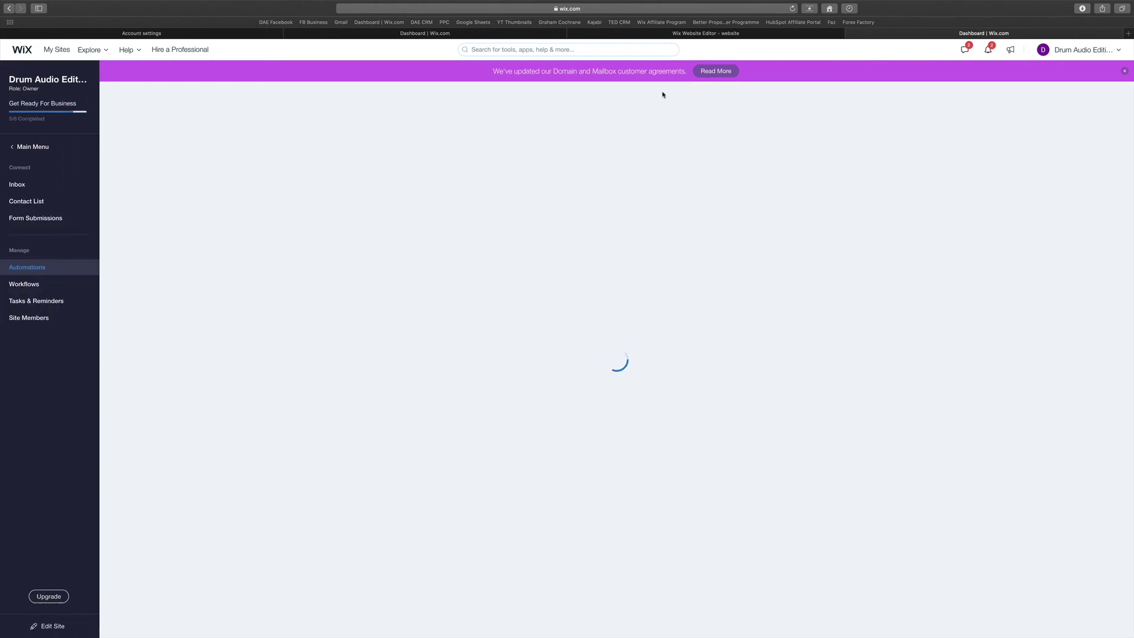
Keep the email's send time set to Immediately and activate the Lead magnet opt in automation.
scroll(534, 435, "down", 6)
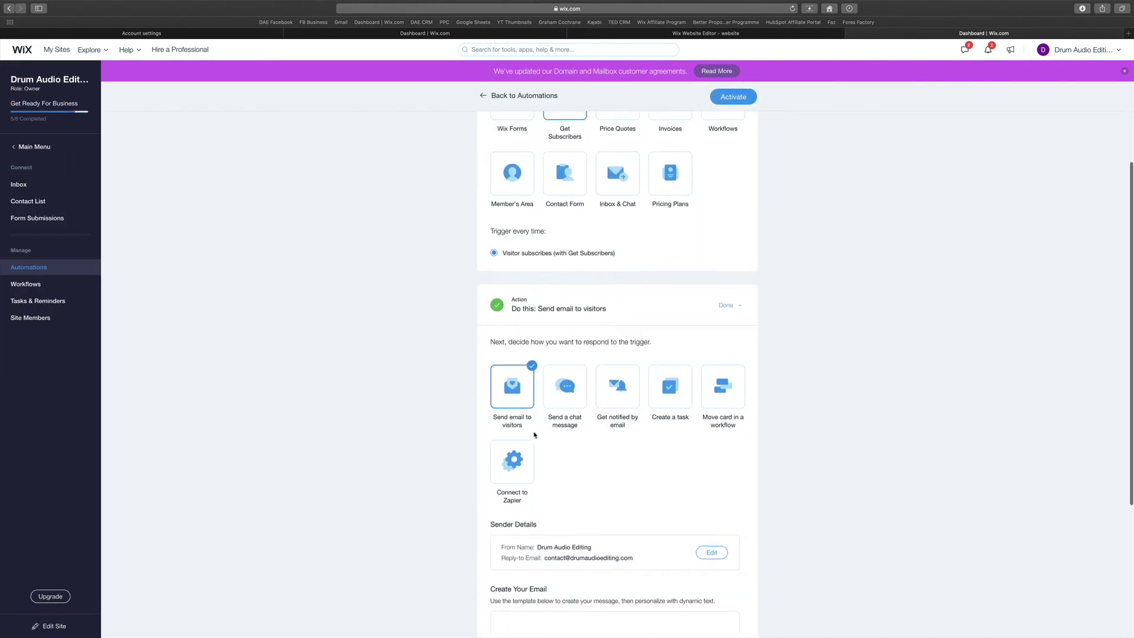
scroll(534, 434, "down", 2)
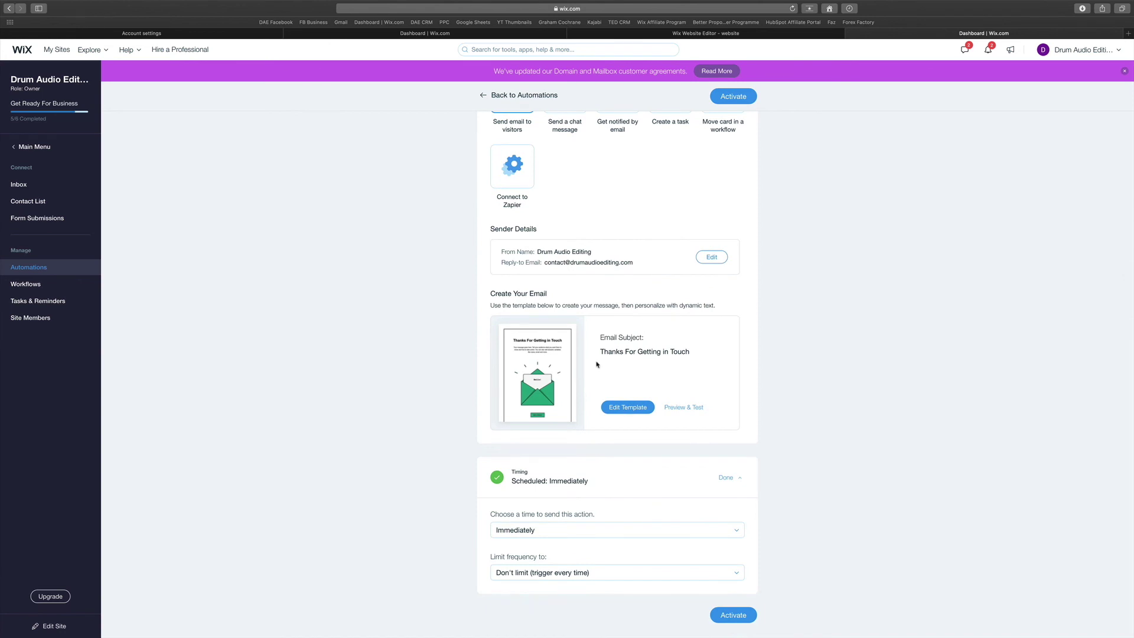
scroll(642, 522, "down", 1)
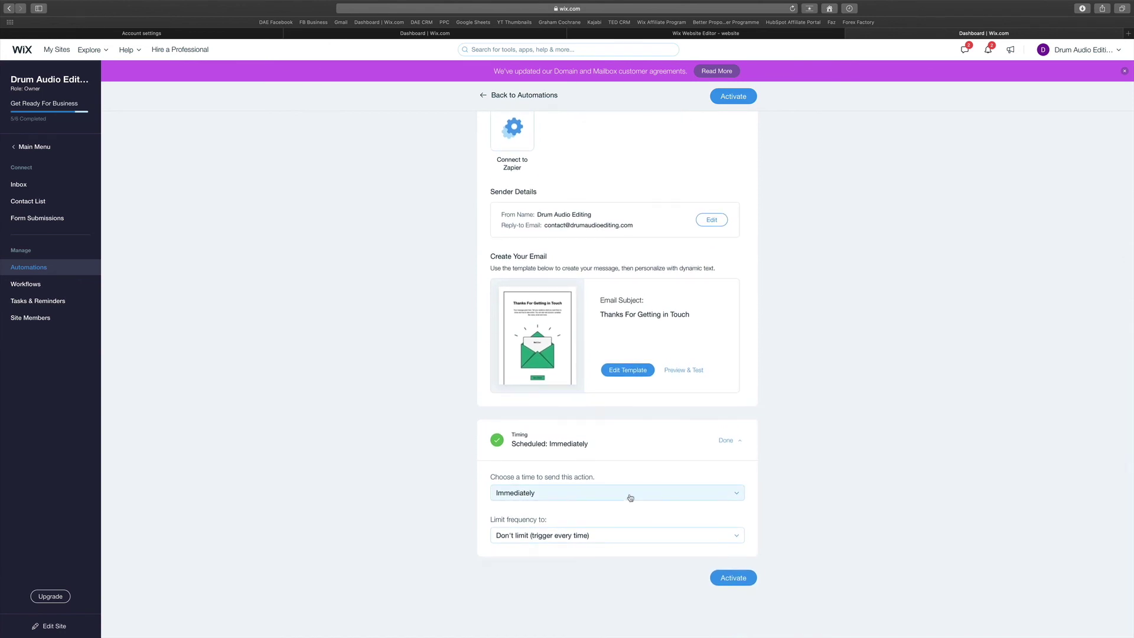
left_click(629, 498)
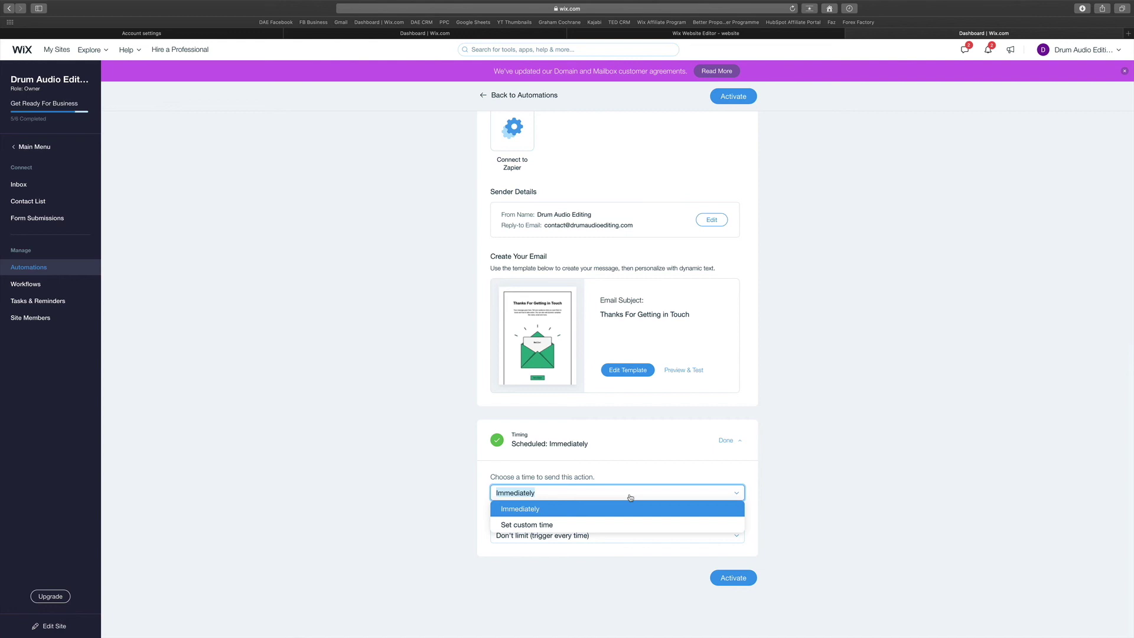
left_click(641, 468)
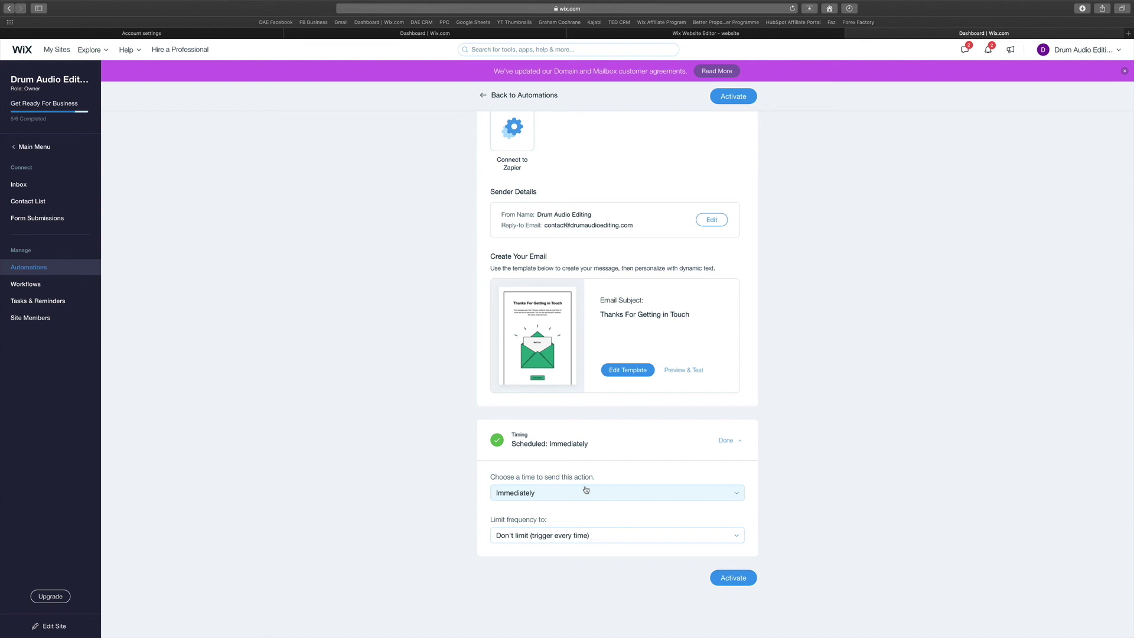
left_click(736, 581)
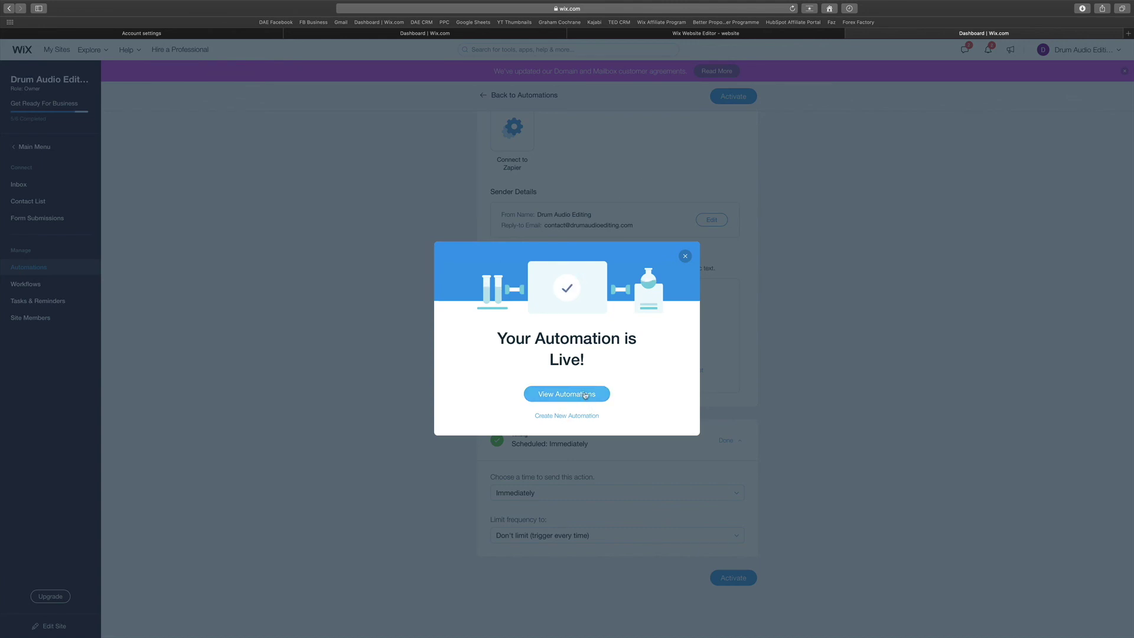
View My Automations and scroll to find Lead magnet opt in listed as active.
left_click(585, 395)
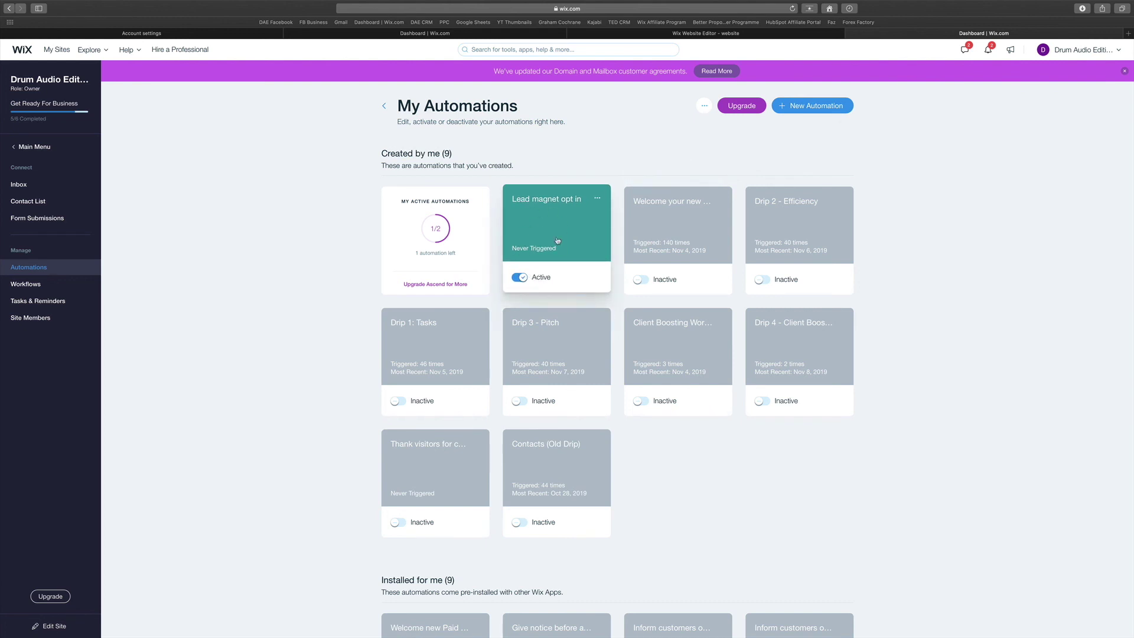
scroll(540, 192, "down", 1)
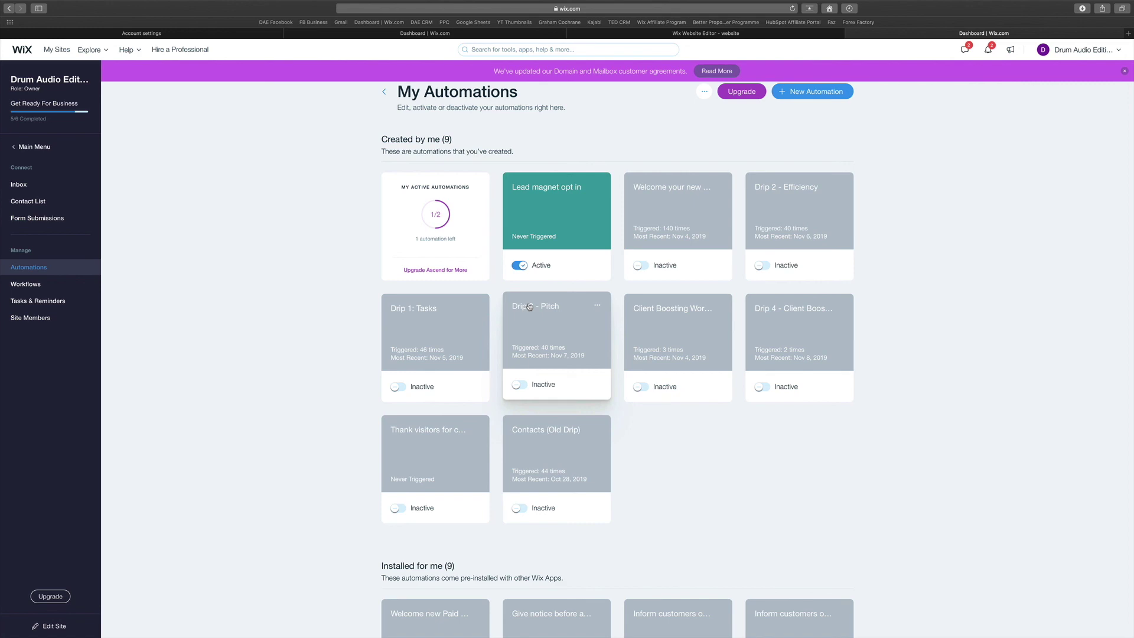
Switch to the Wix Editor tab showing the opt in page's Download Now form.
key("ctrl+shift+Tab")
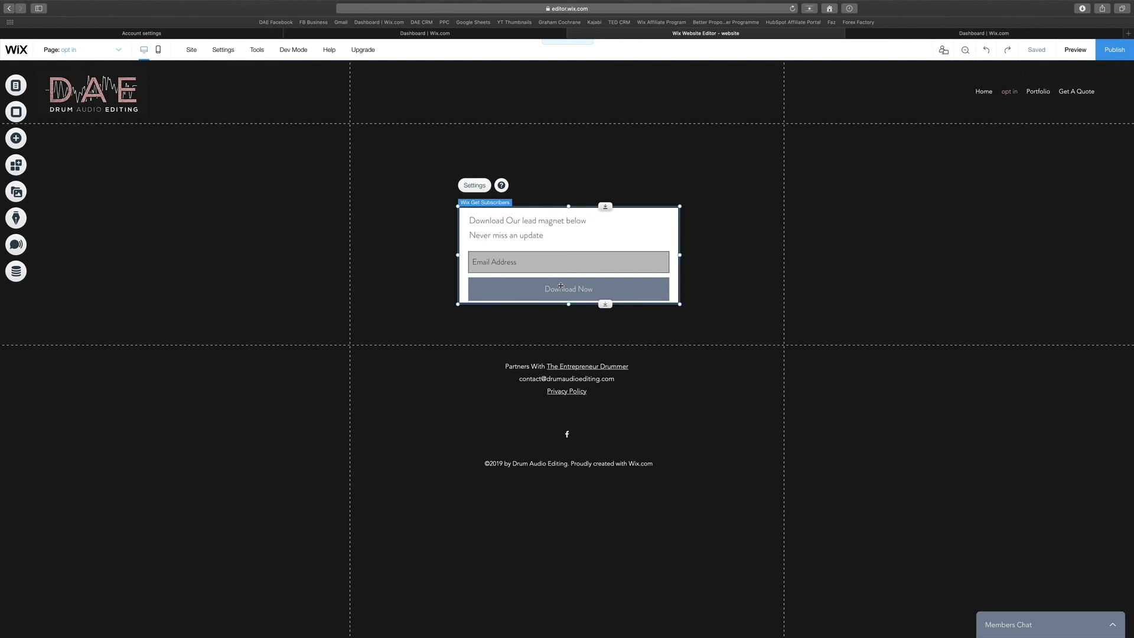
Switch back to the Dashboard tab showing My Automations.
left_click(963, 33)
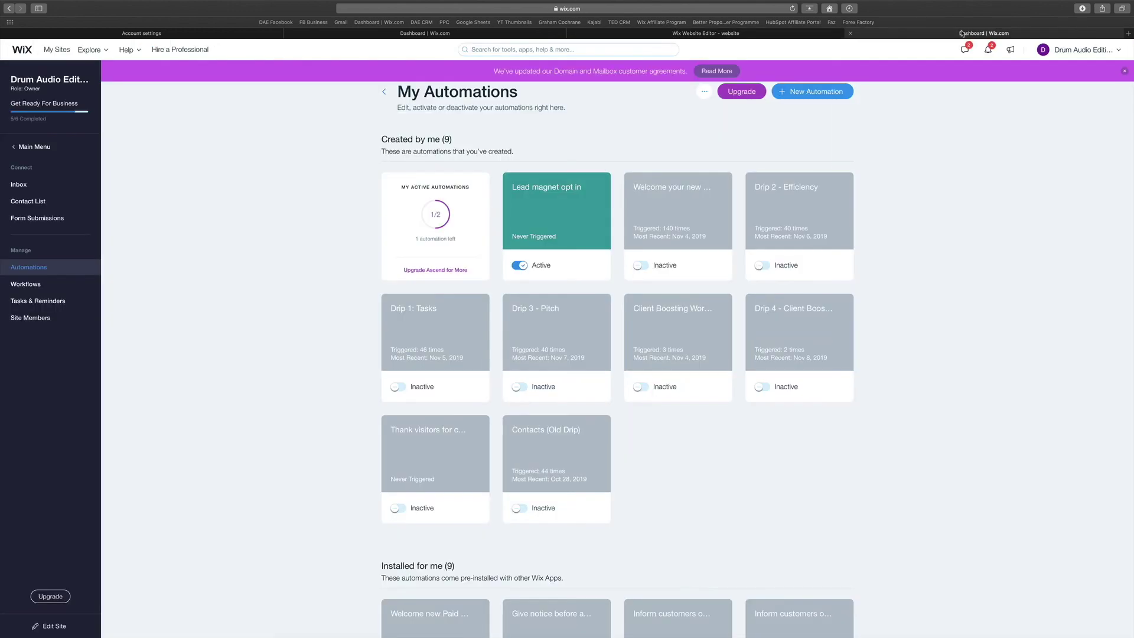